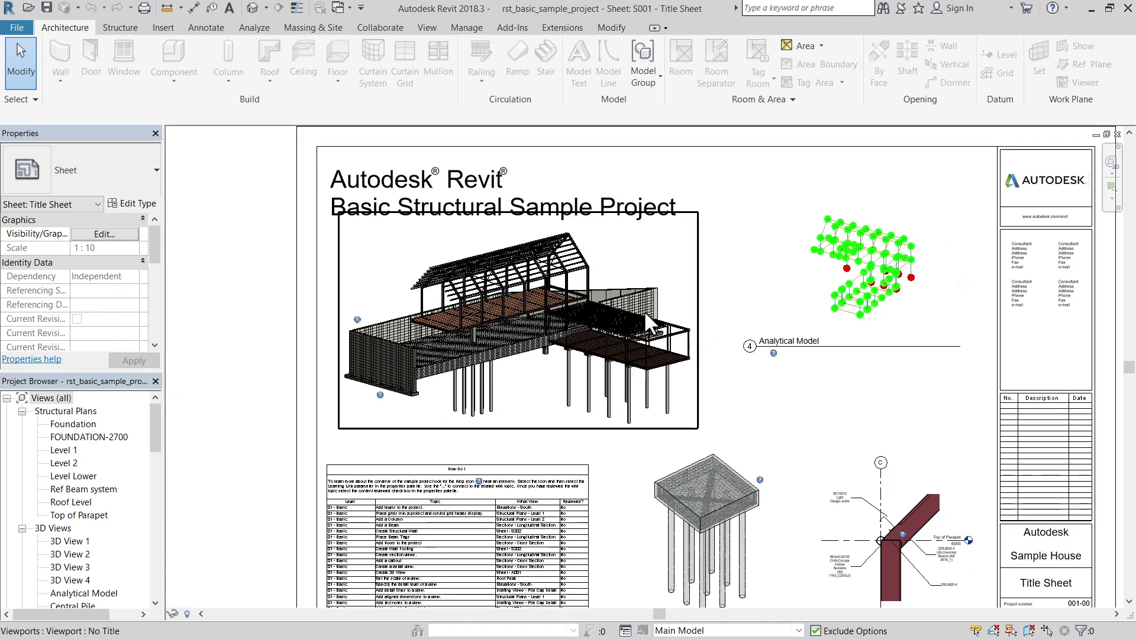
# Look over the title sheet's views, and open the Foundation structural plan.
pyautogui.scroll(-2, 705, 257)
pyautogui.scroll(3, 696, 469)
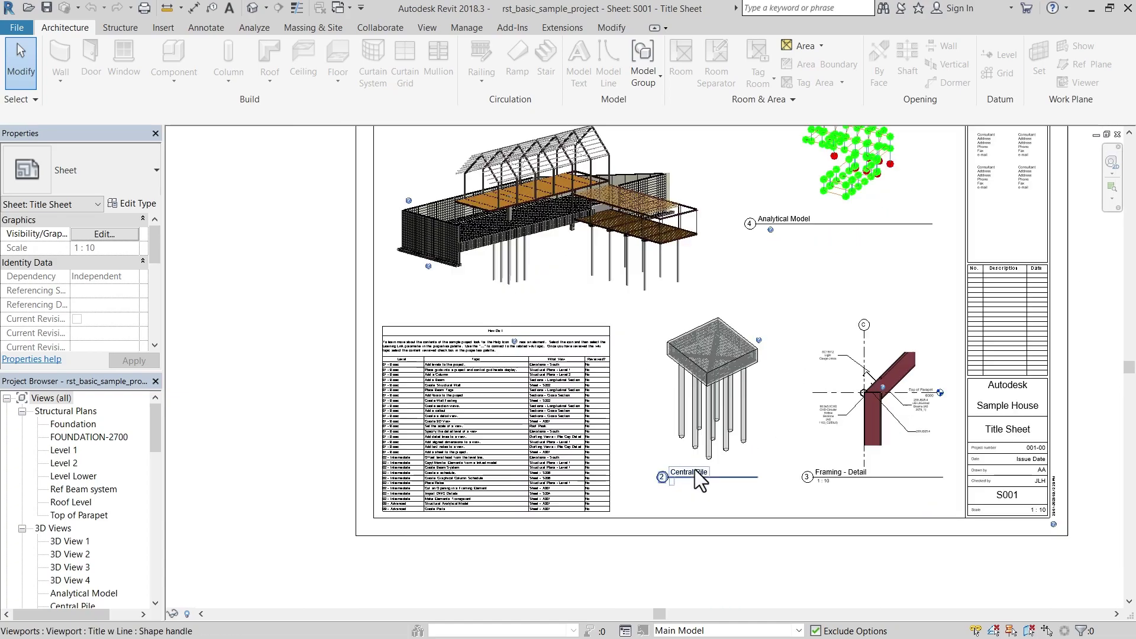
pyautogui.doubleClick(79, 426)
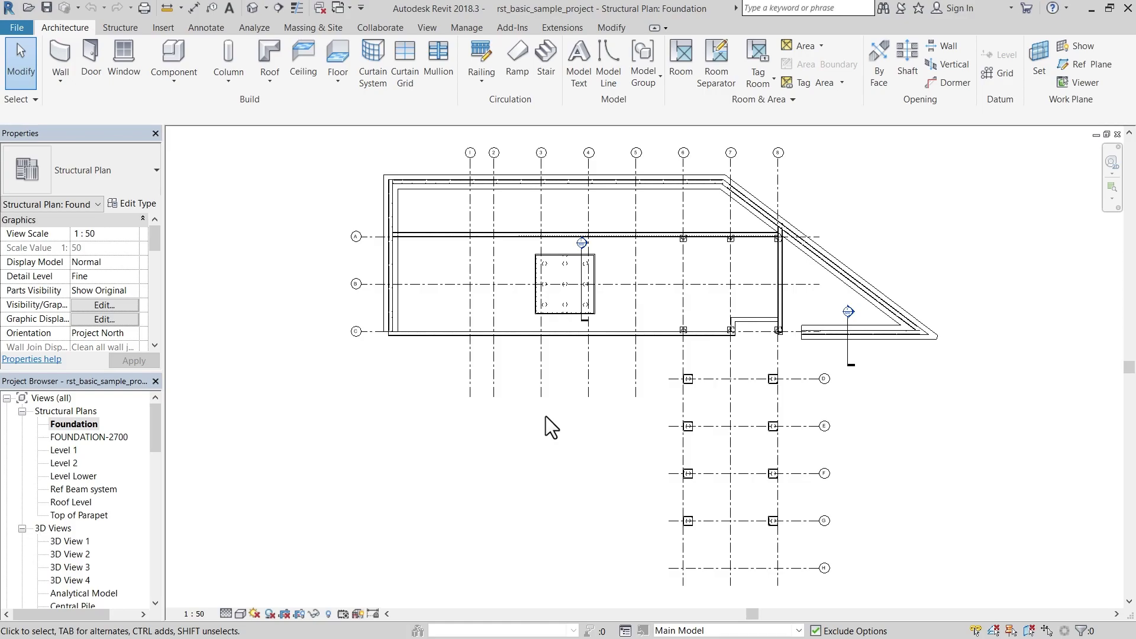
pyautogui.scroll(-1, 546, 416)
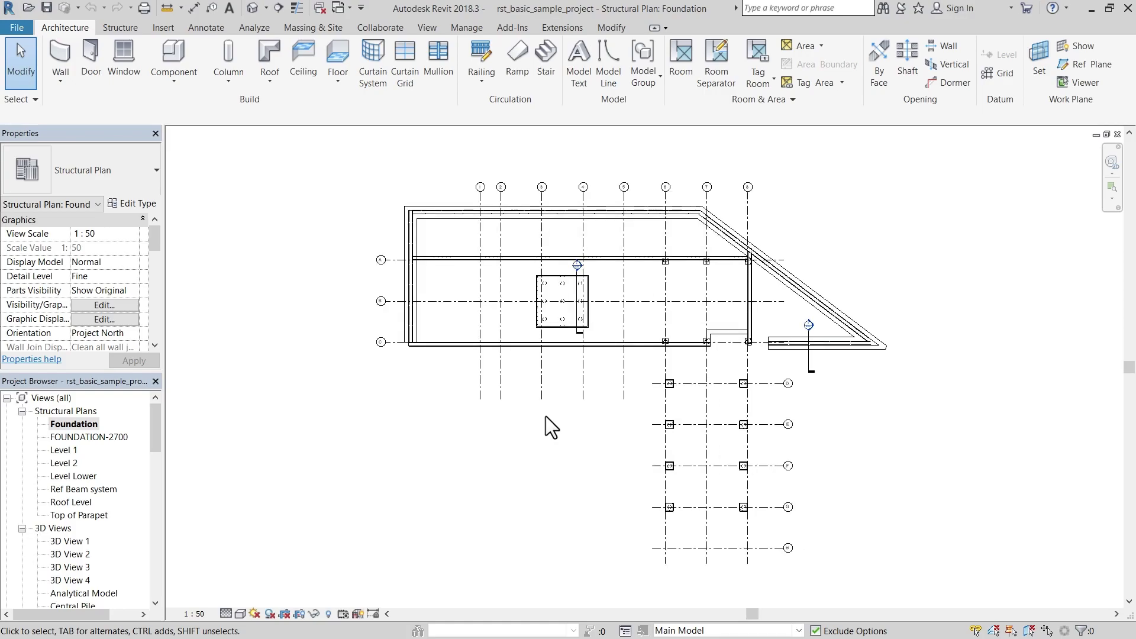
# Open the FOUNDATION-2700 structural plan and set its detail level to Fine.
pyautogui.doubleClick(71, 437)
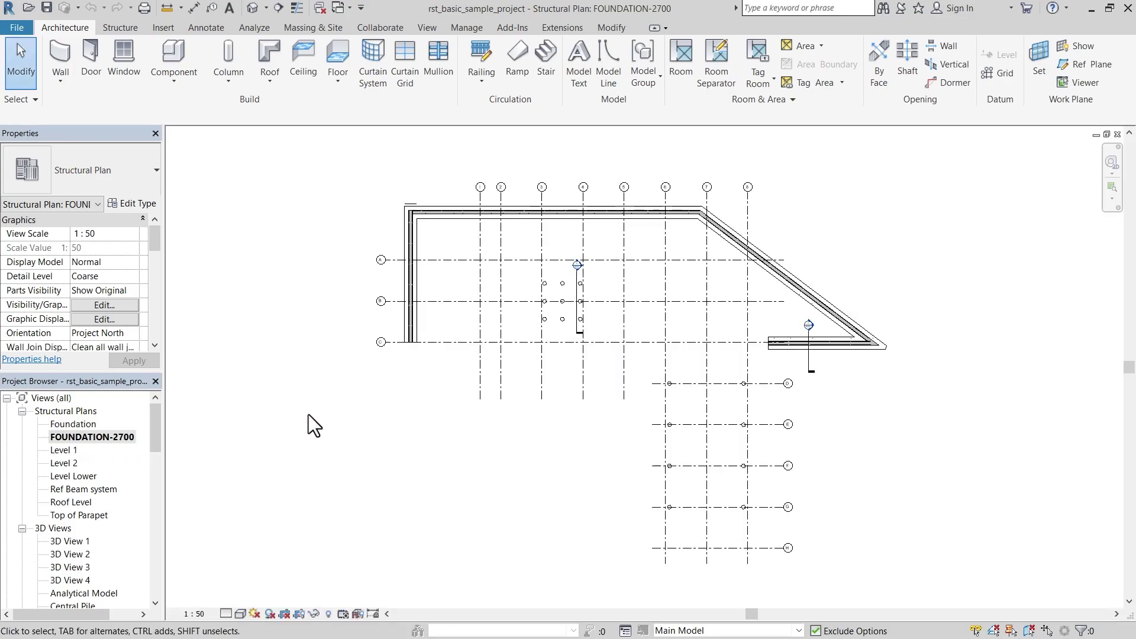
pyautogui.click(230, 615)
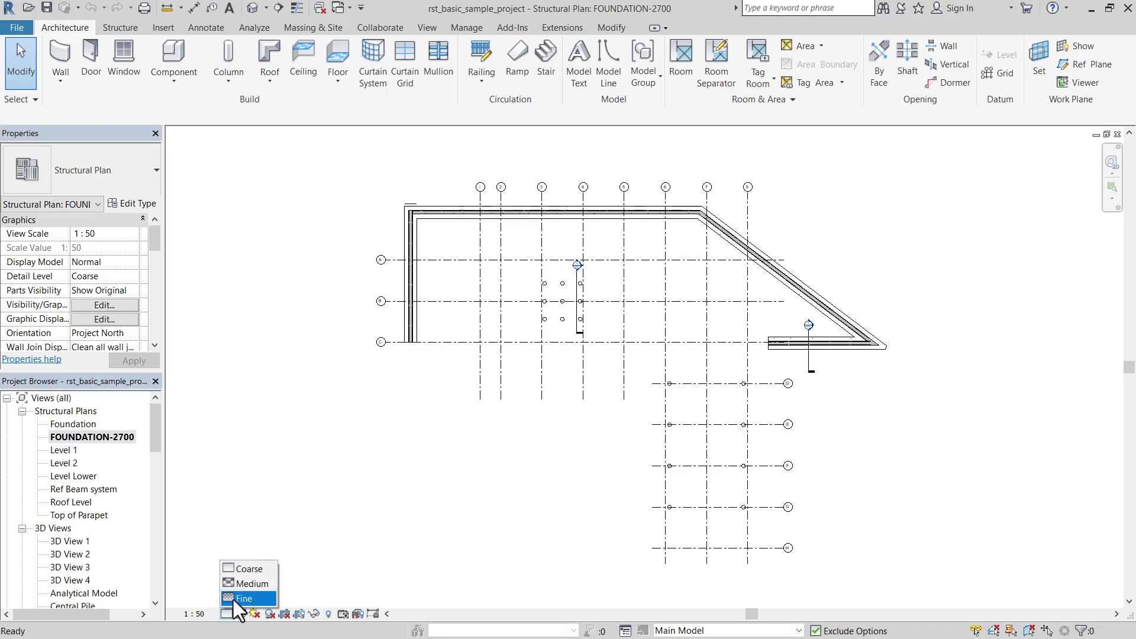
pyautogui.click(234, 599)
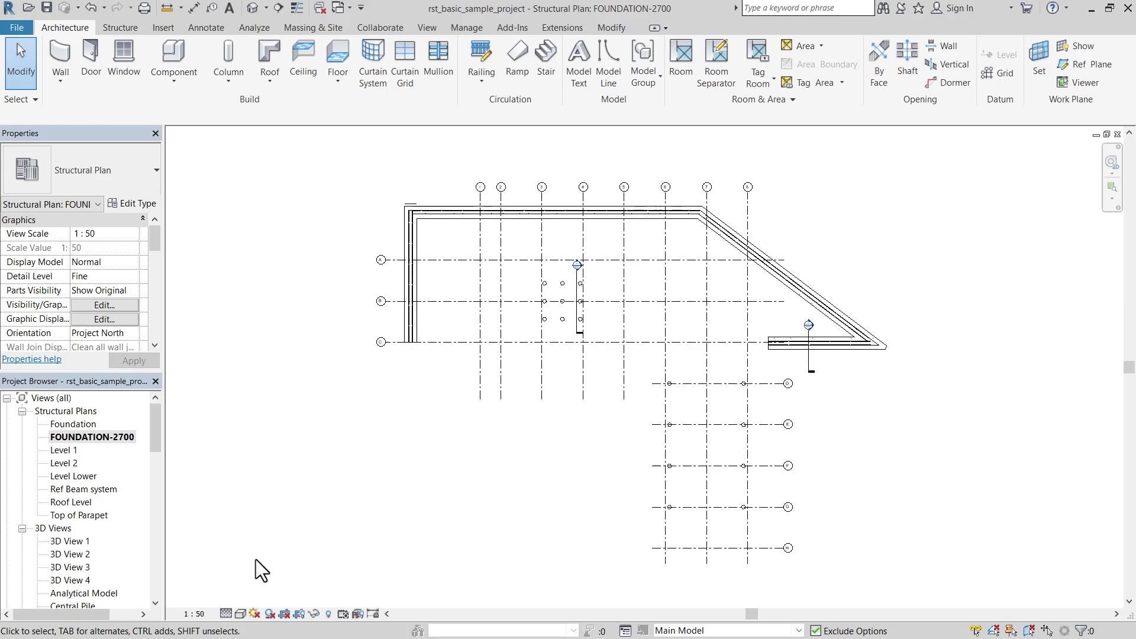
# Open the Level 1 structural plan and examine the rebar layout of the central pile cap.
pyautogui.click(69, 450)
pyautogui.doubleClick(69, 450)
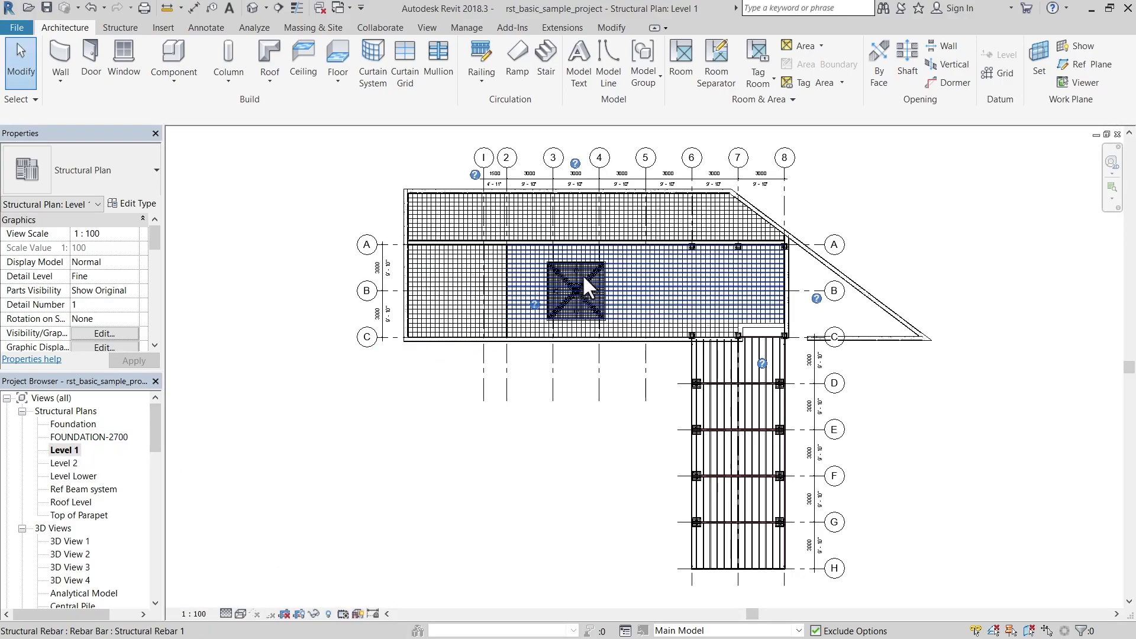
pyautogui.scroll(6, 594, 274)
pyautogui.scroll(2, 587, 291)
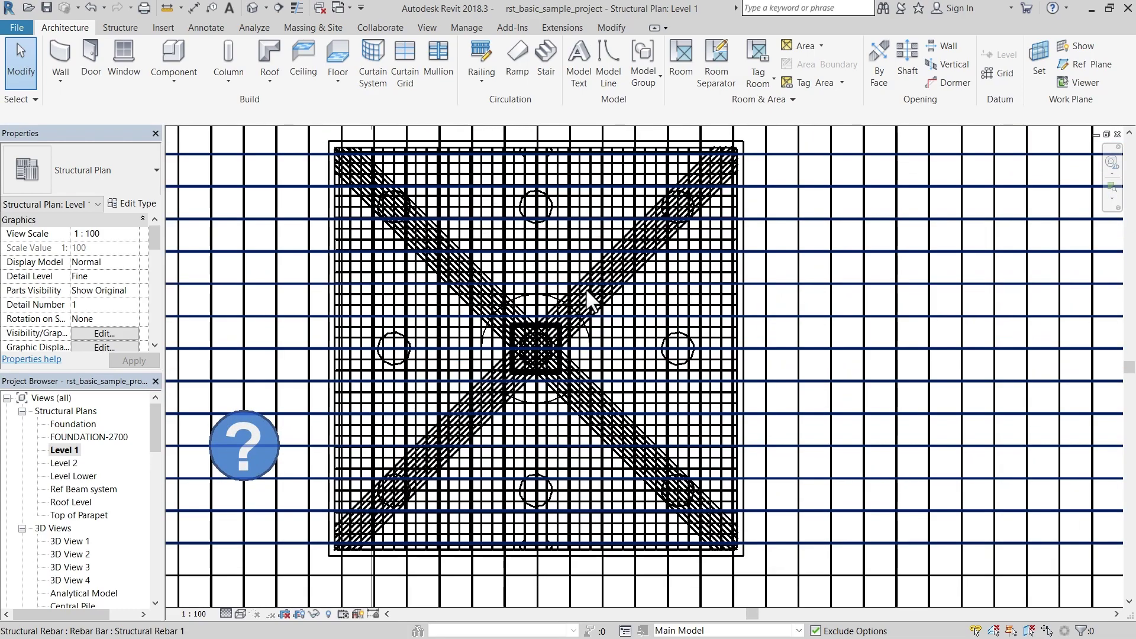
pyautogui.scroll(-5, 658, 357)
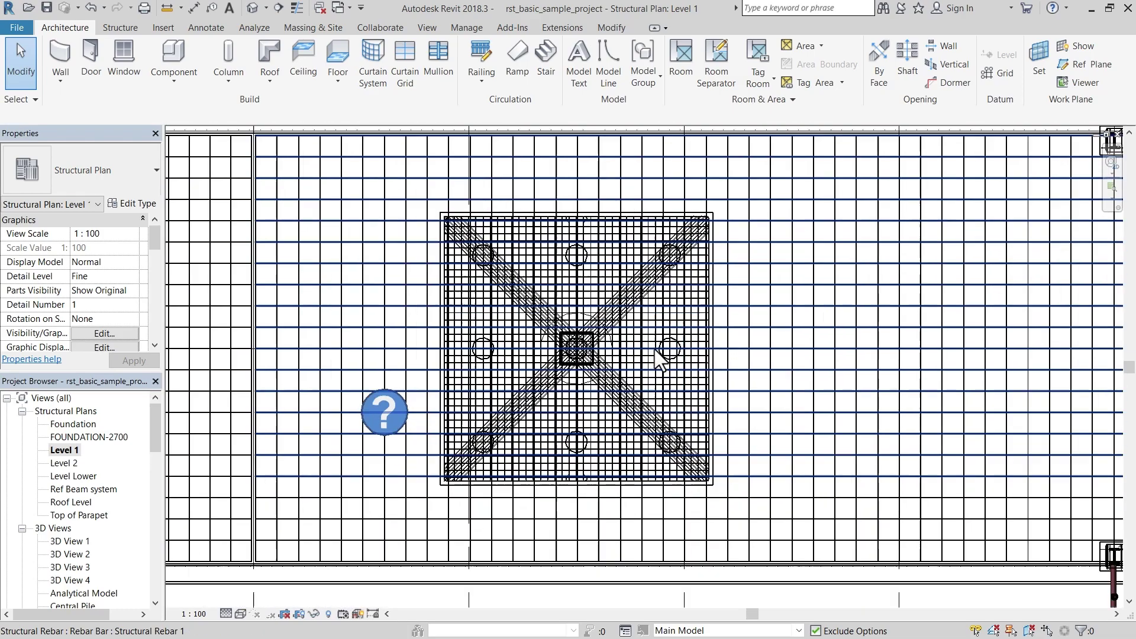
pyautogui.scroll(-4, 627, 305)
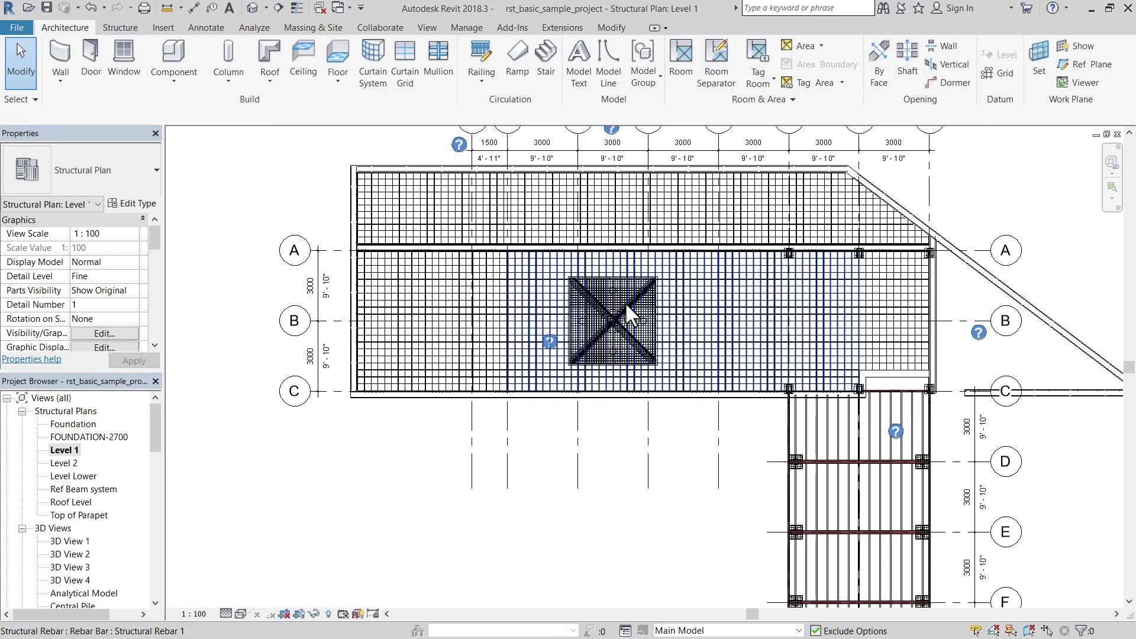
pyautogui.scroll(-1, 625, 302)
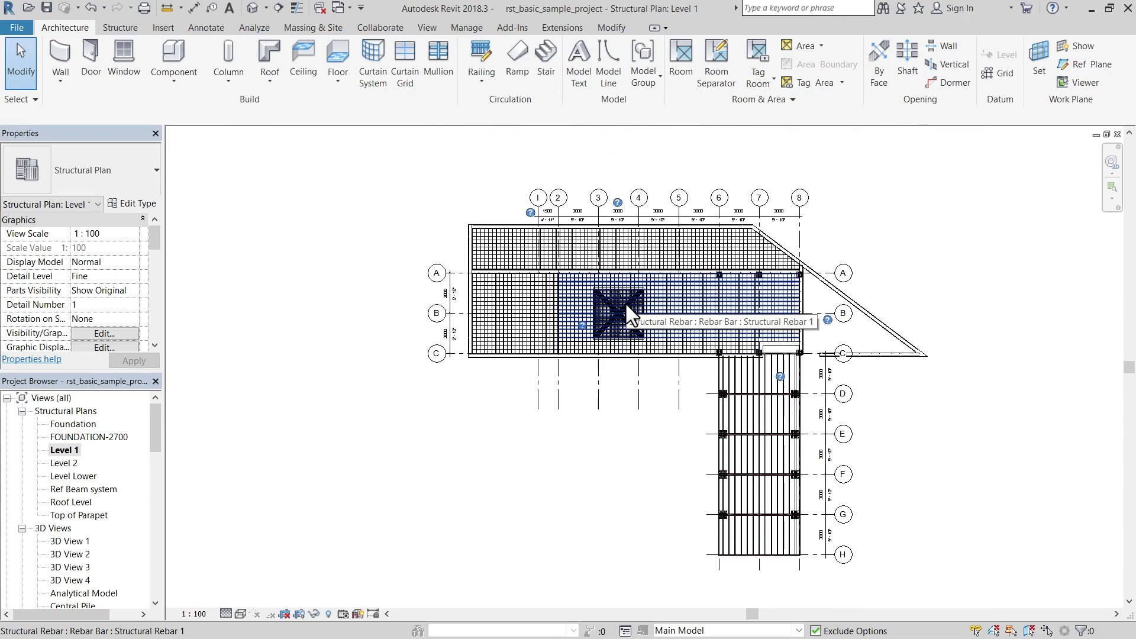
# View the Level 2 and Level Lower structural plans.
pyautogui.doubleClick(73, 464)
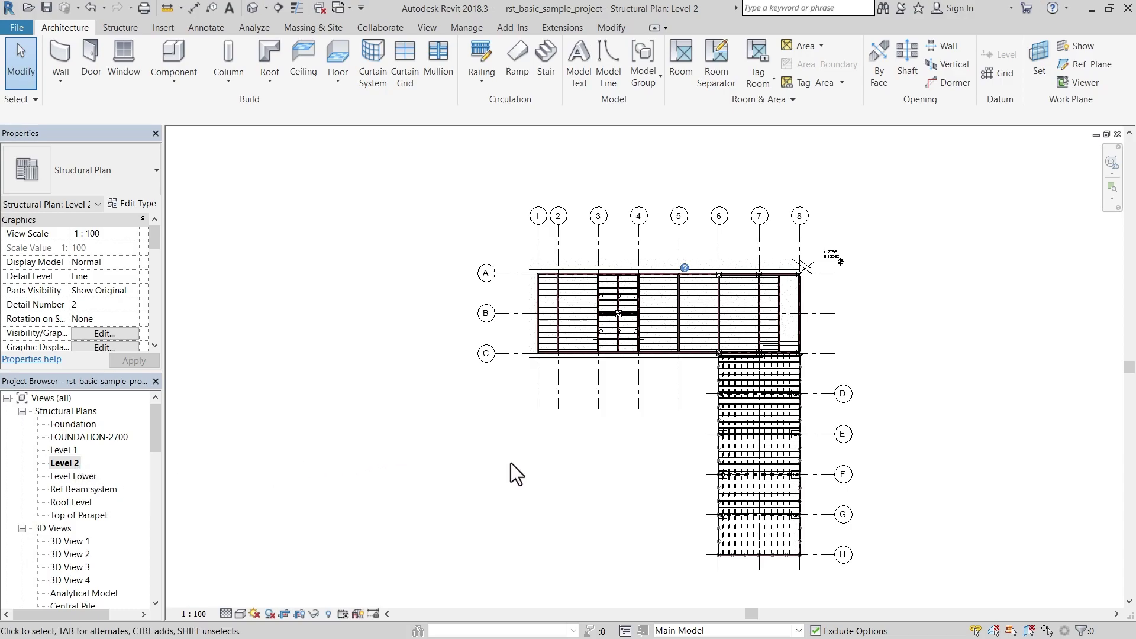
pyautogui.doubleClick(83, 476)
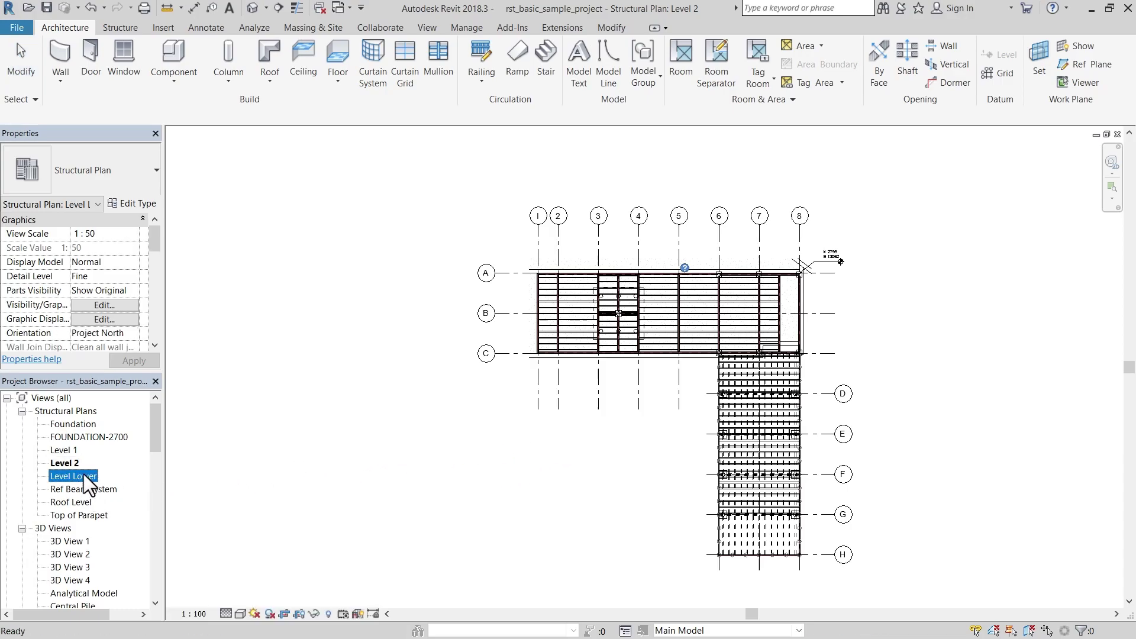
# Open the East building elevation and examine its foundation piles and walls.
pyautogui.scroll(-5, 68, 509)
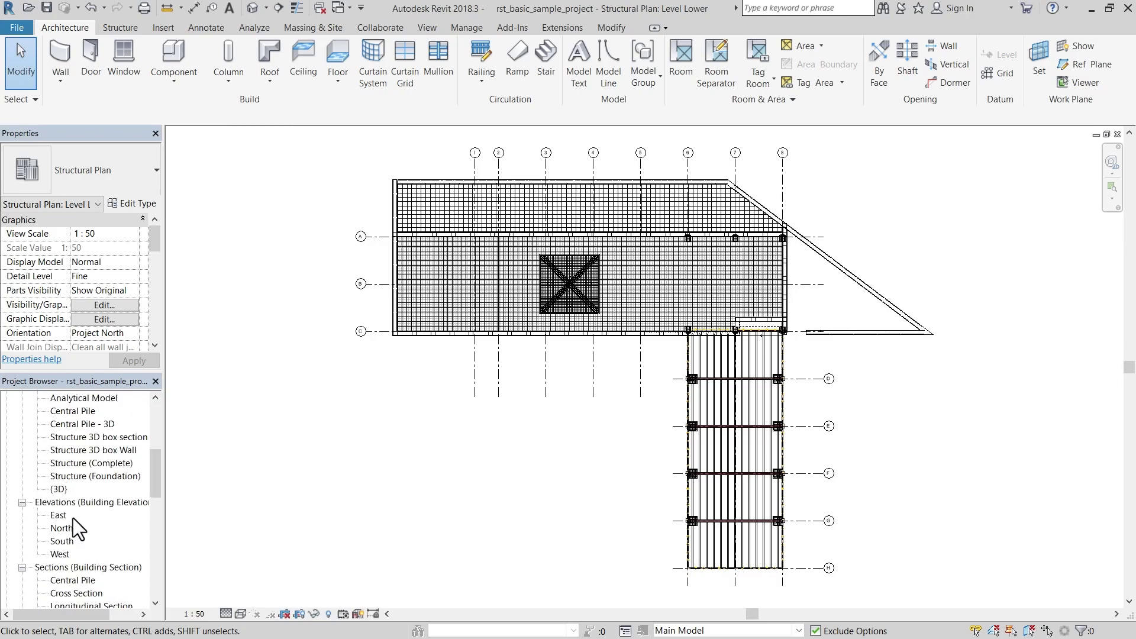
pyautogui.doubleClick(59, 515)
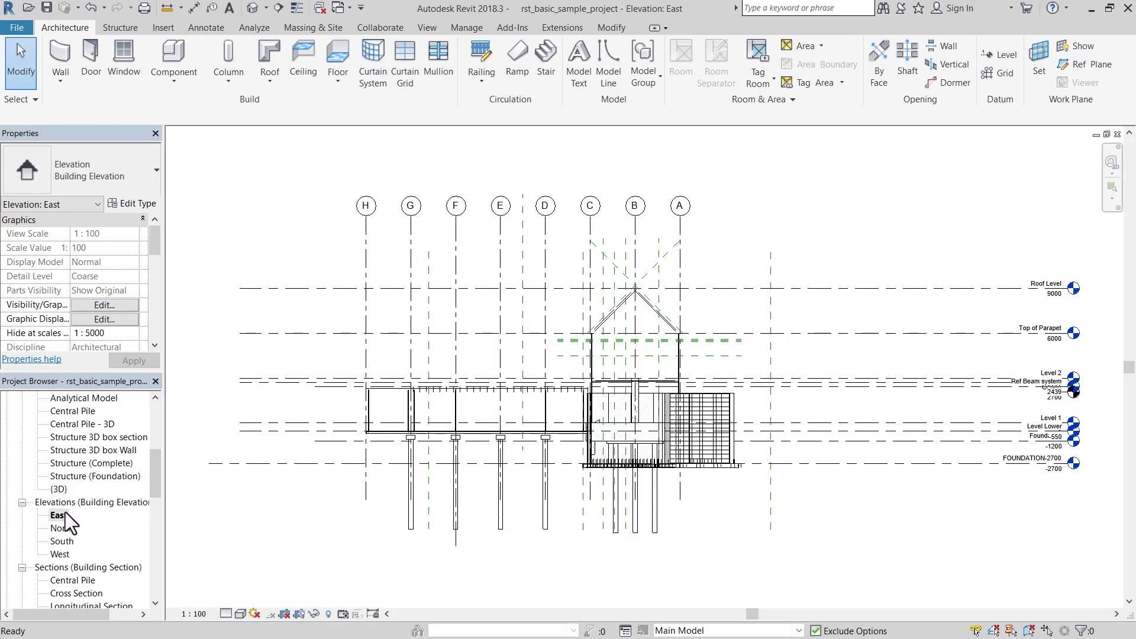
pyautogui.scroll(5, 694, 478)
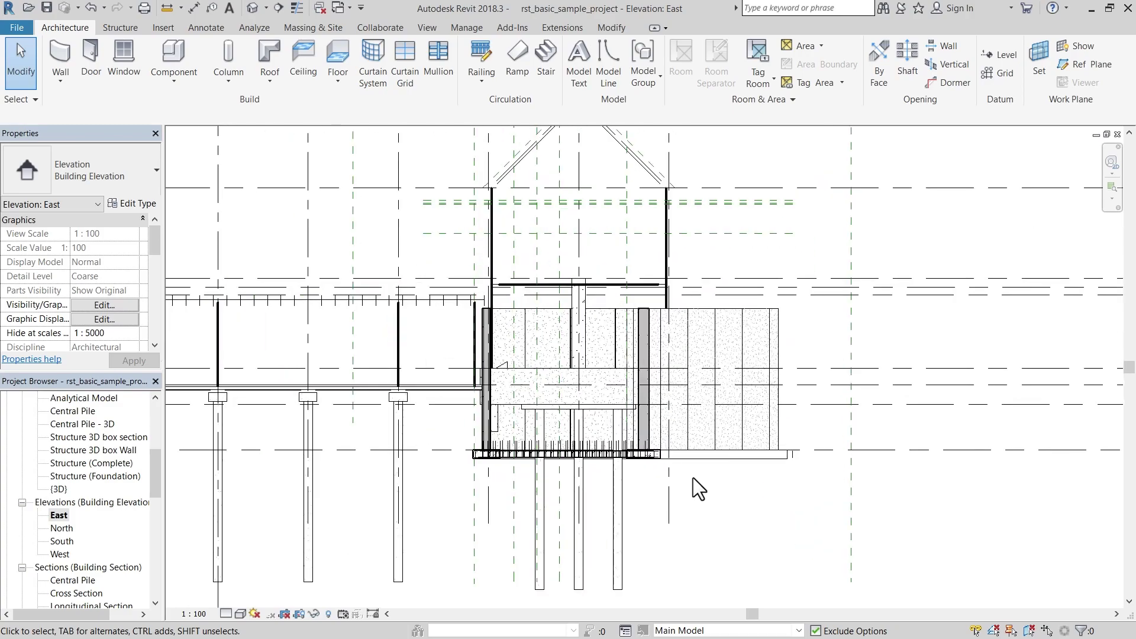
pyautogui.scroll(-8, 694, 478)
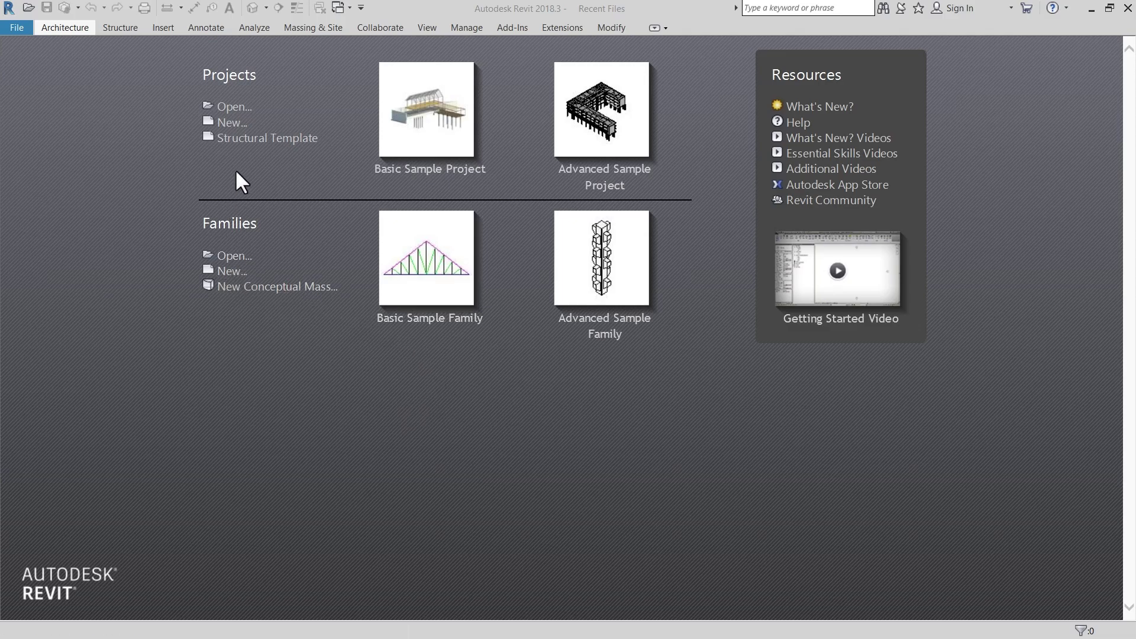
# Create a new project from the India template file Structural Analysis-DefaultINDENU.rte.
pyautogui.click(235, 126)
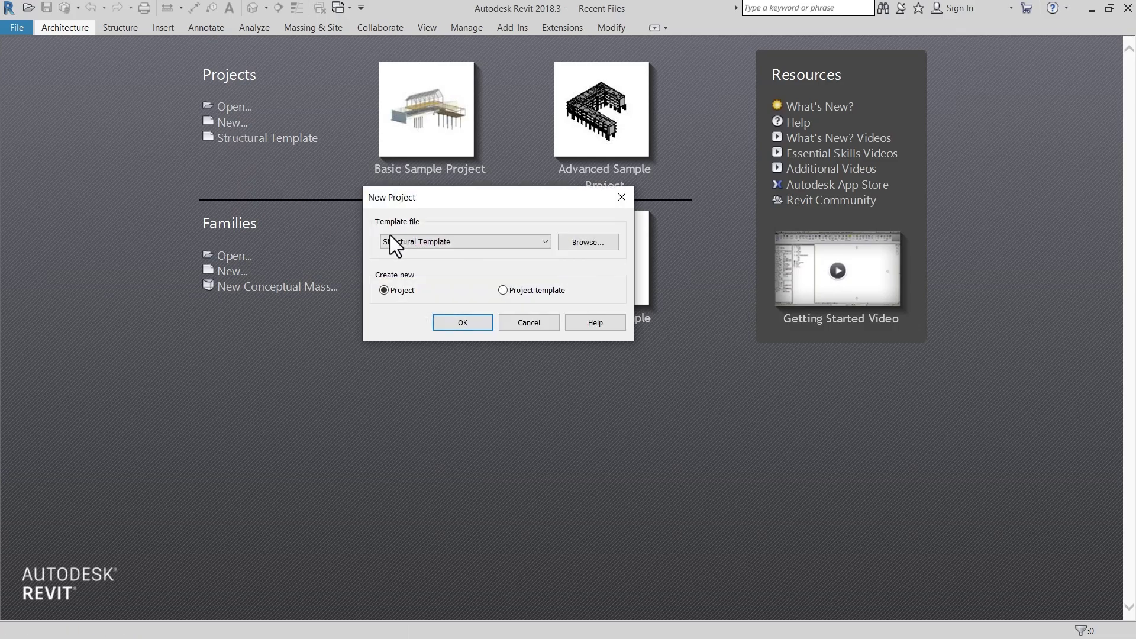
pyautogui.click(427, 239)
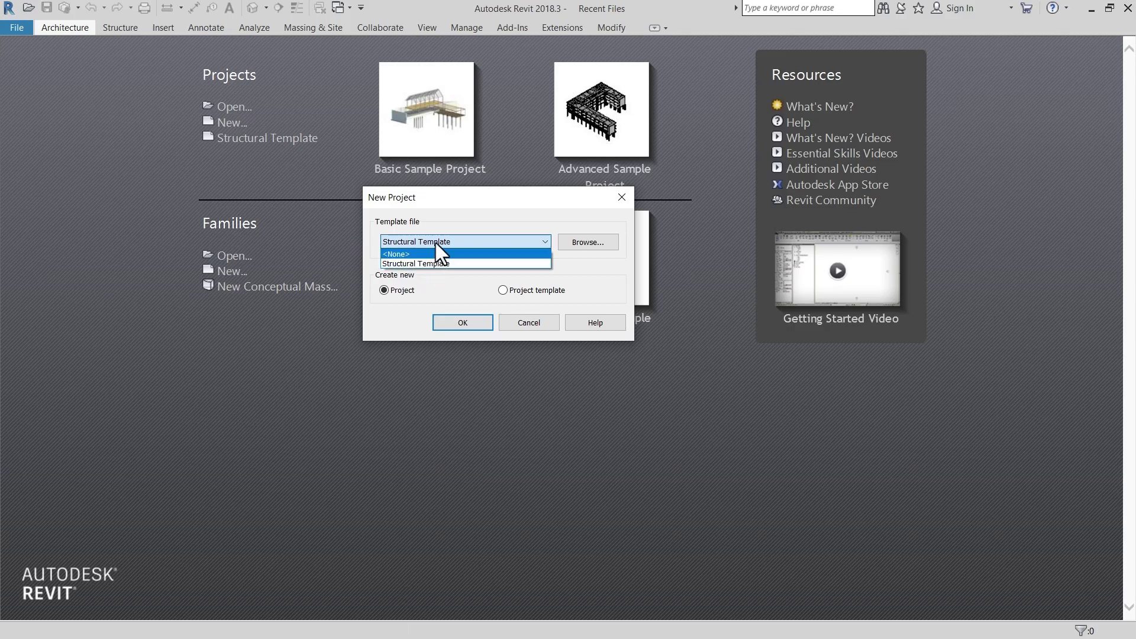
pyautogui.click(578, 242)
pyautogui.click(588, 244)
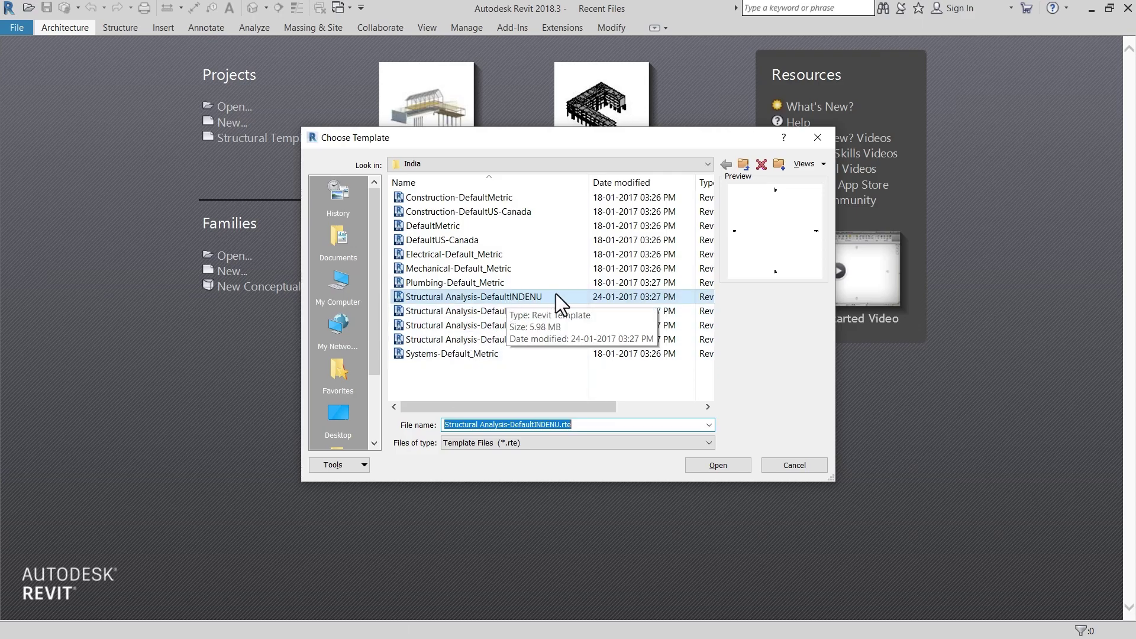
pyautogui.click(721, 464)
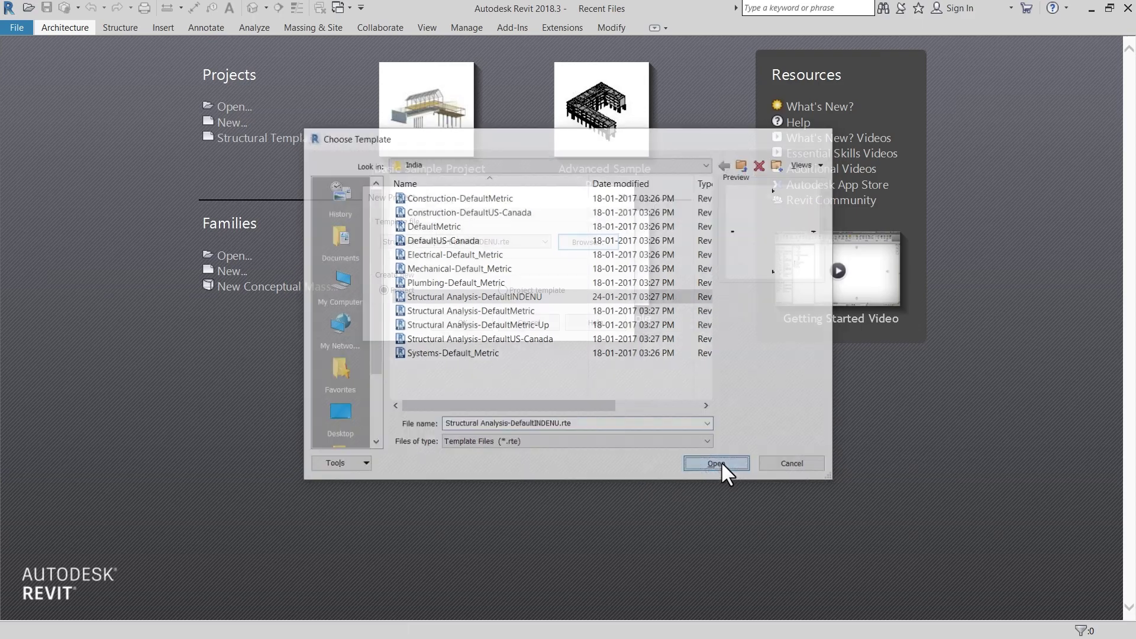
pyautogui.click(543, 243)
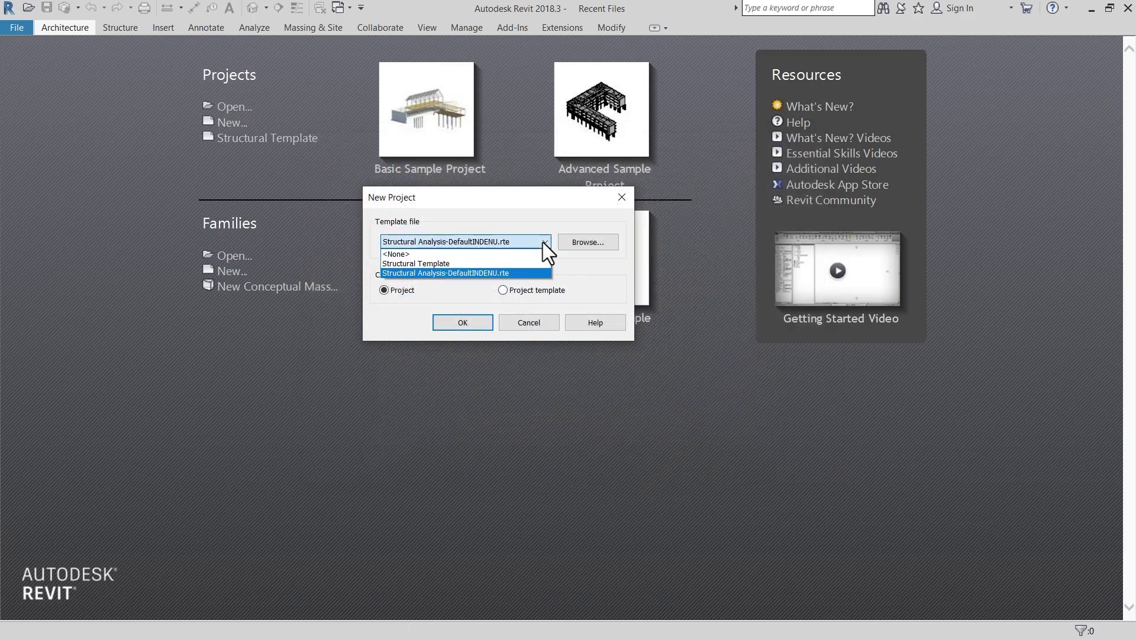
pyautogui.click(525, 274)
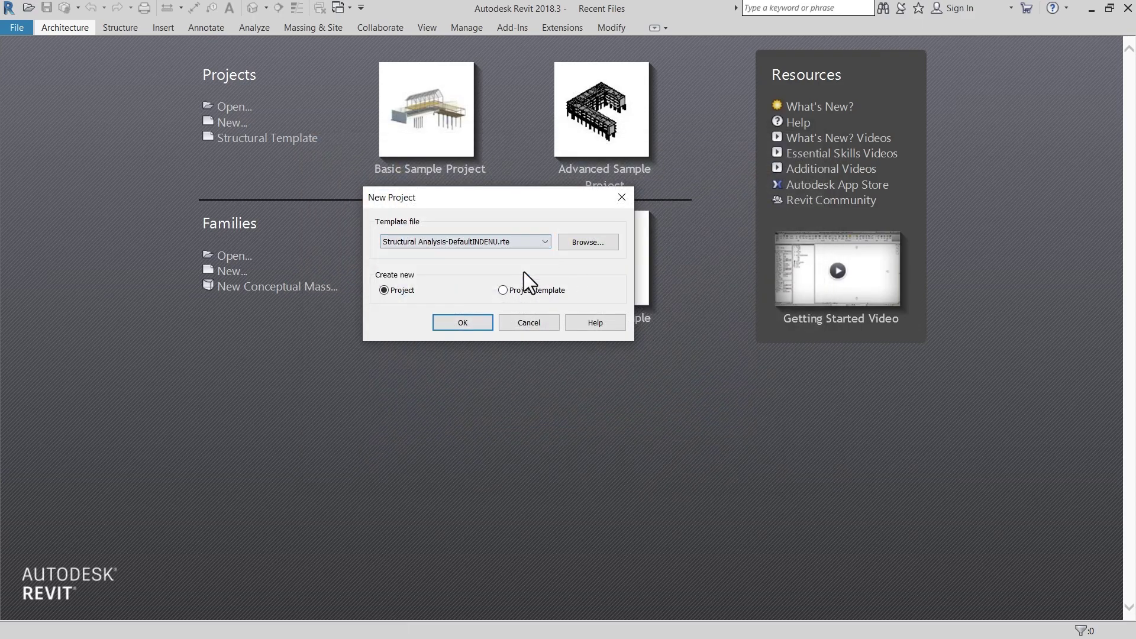
pyautogui.click(464, 324)
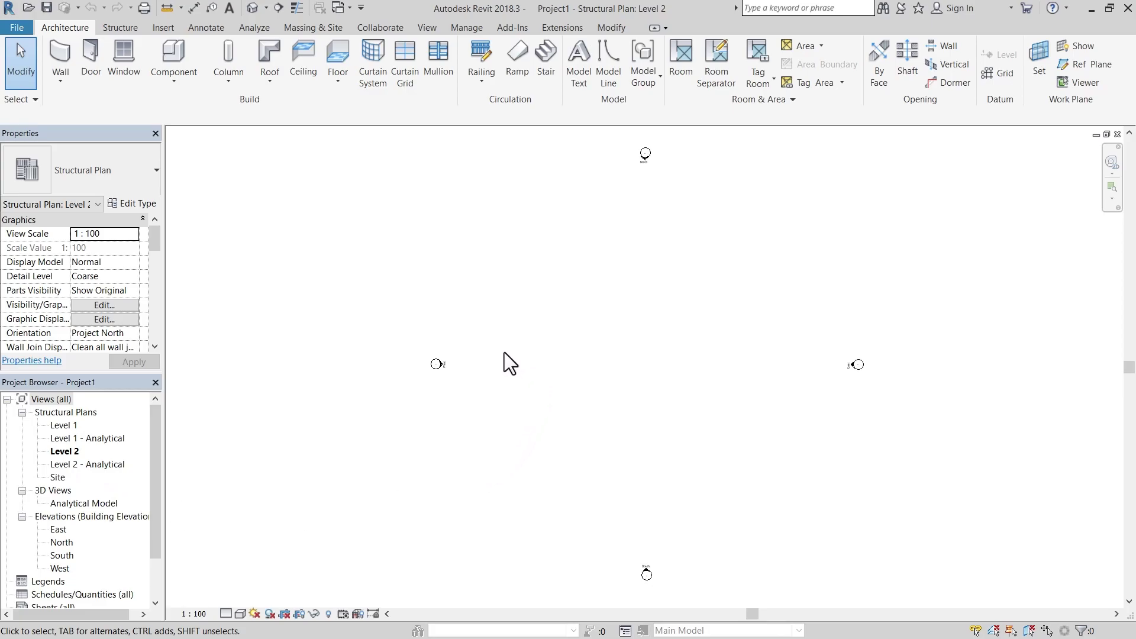
# Link the Revit model Technical_school-current_m.rvt from the Downloads folder with Auto - Origin to Origin positioning.
pyautogui.click(155, 27)
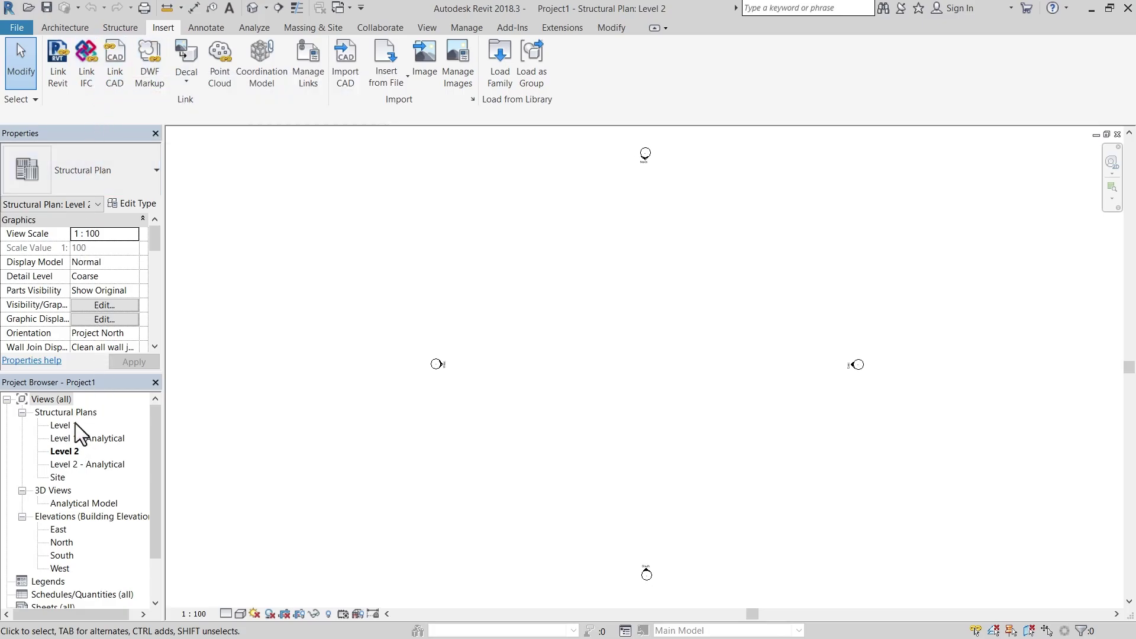
pyautogui.scroll(-2, 76, 423)
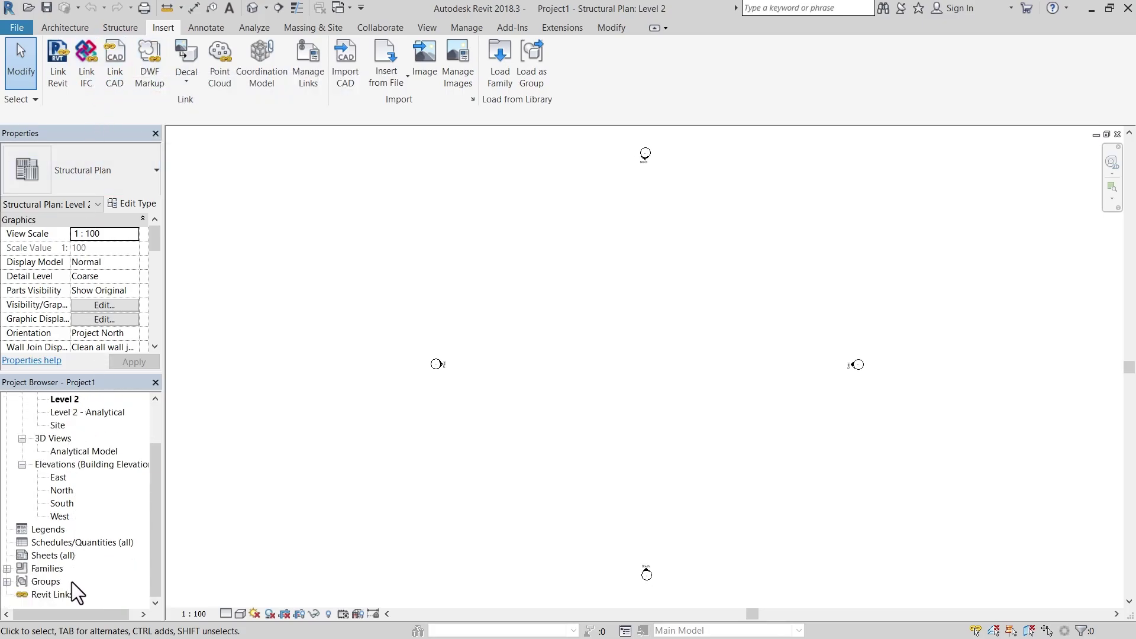
pyautogui.click(59, 597)
pyautogui.rightClick(59, 597)
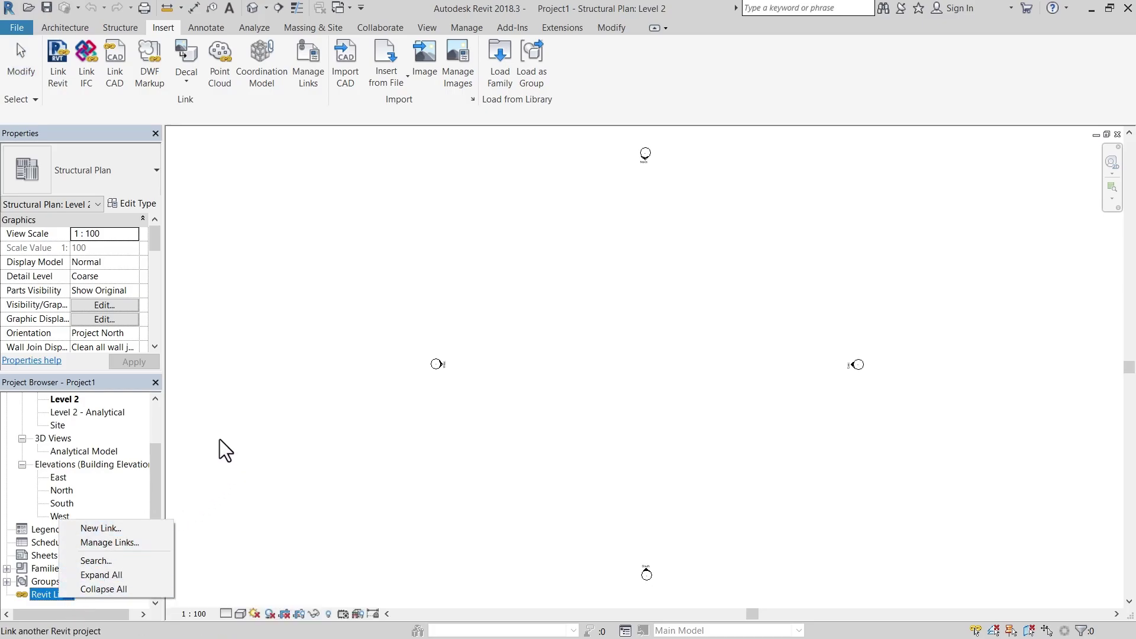
pyautogui.click(66, 77)
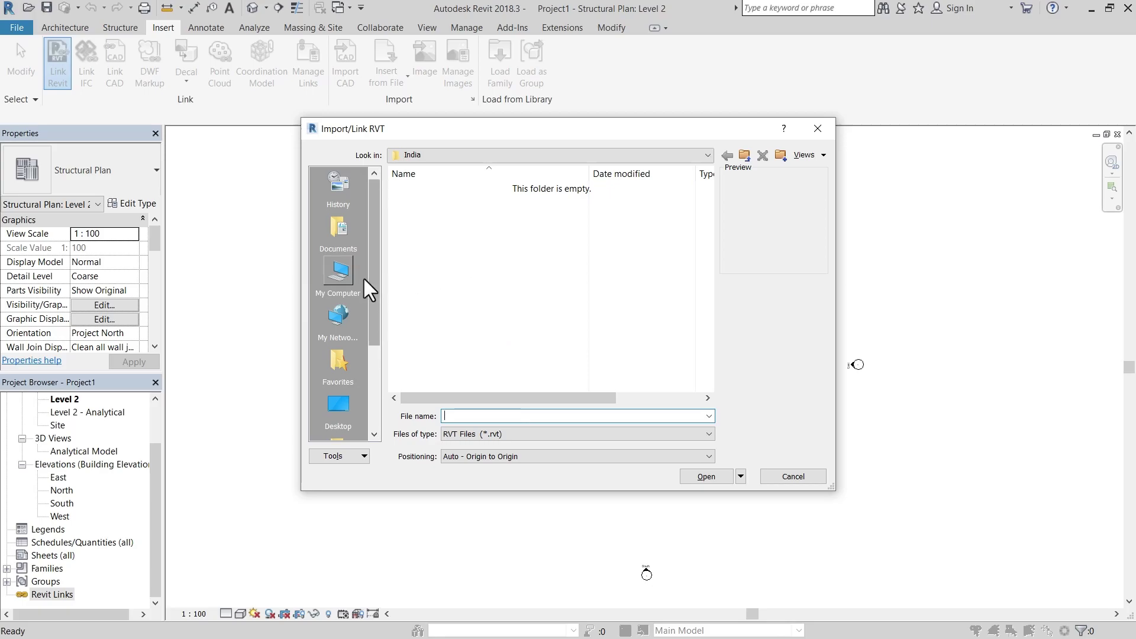
pyautogui.click(348, 278)
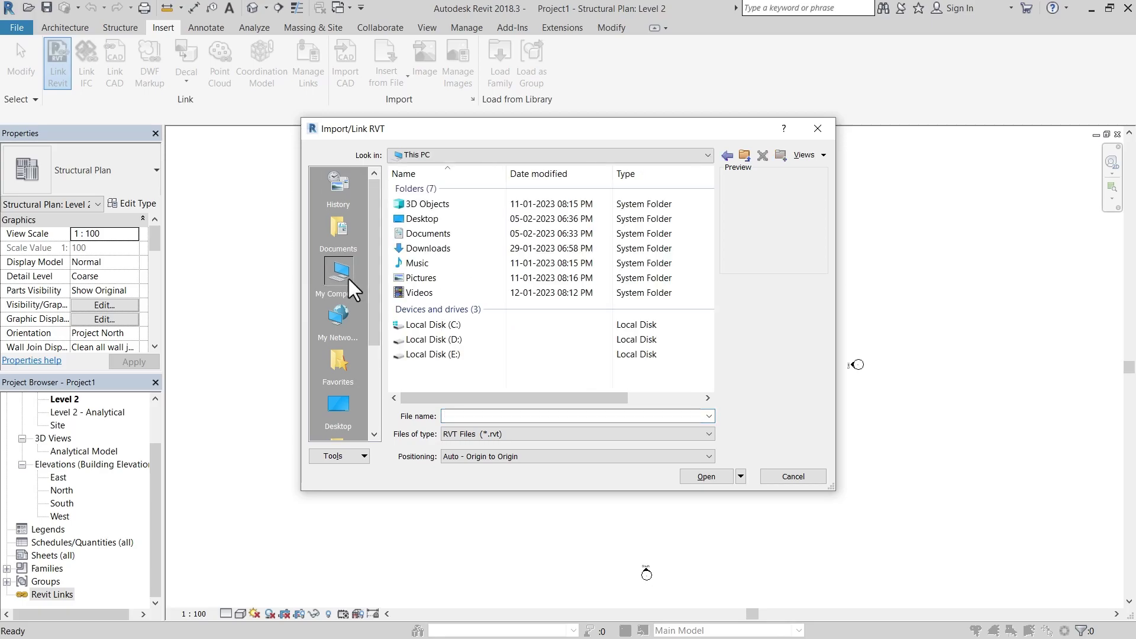
pyautogui.doubleClick(431, 246)
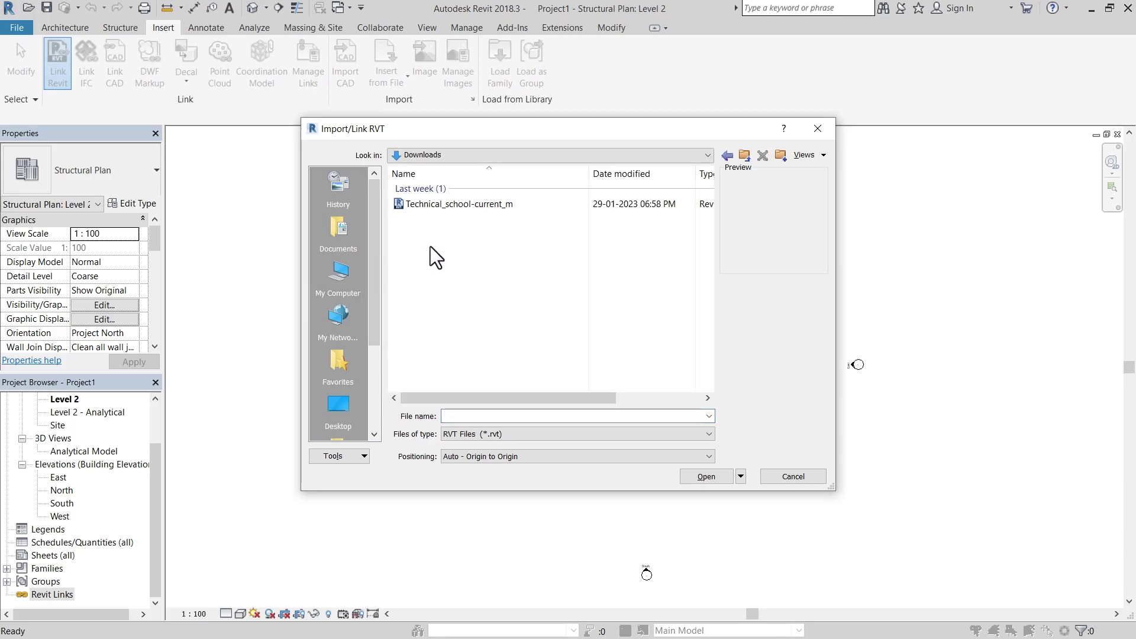
pyautogui.click(457, 203)
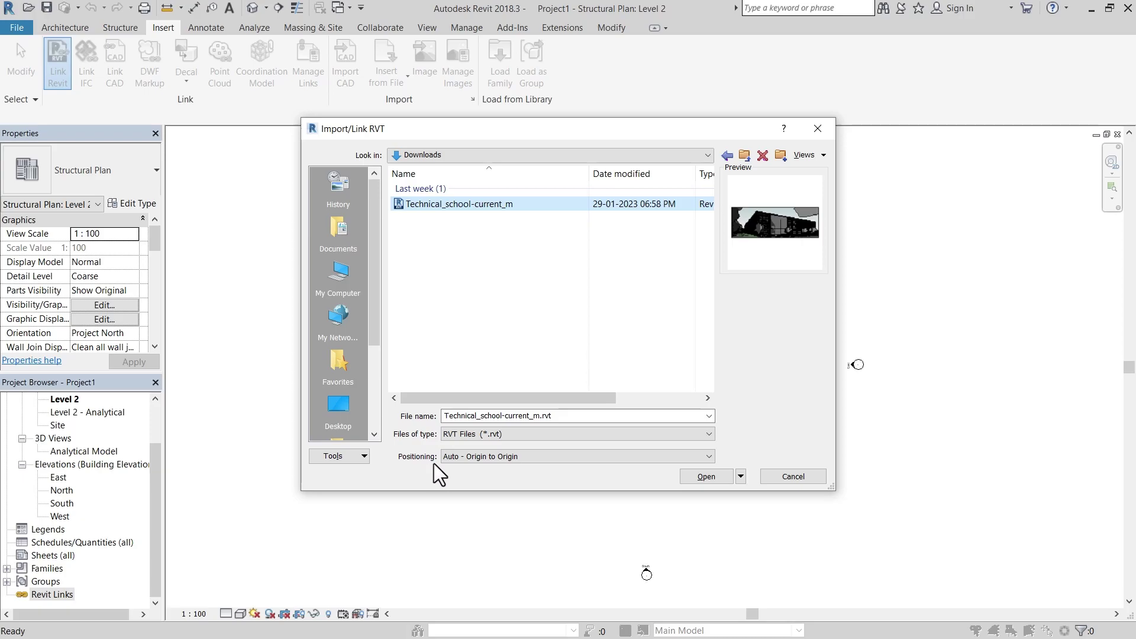
pyautogui.click(457, 456)
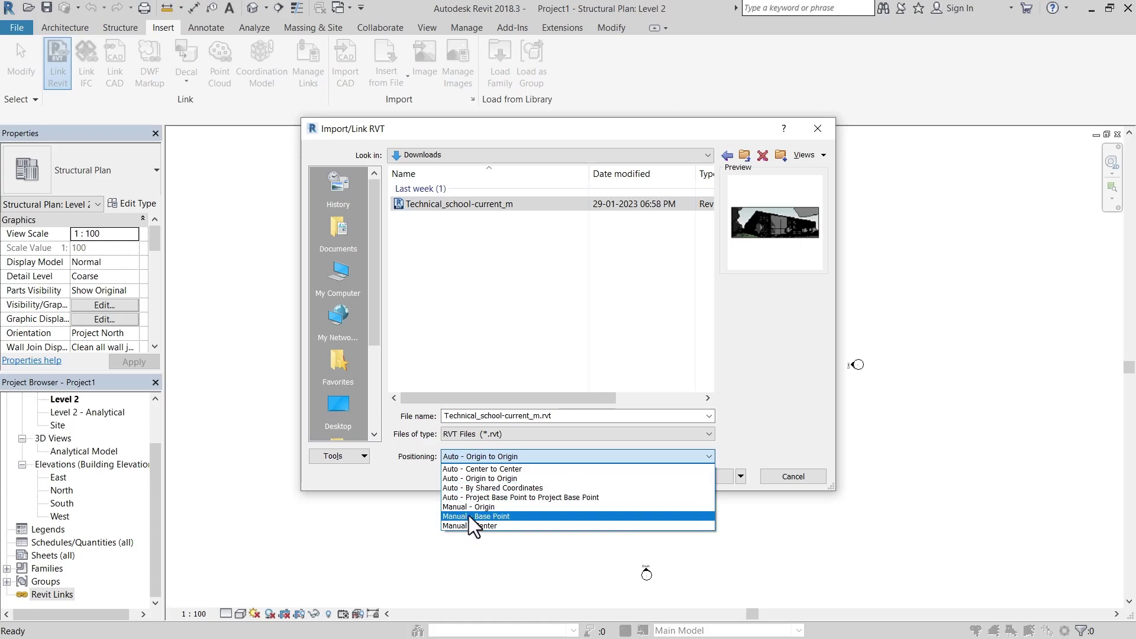
pyautogui.click(480, 457)
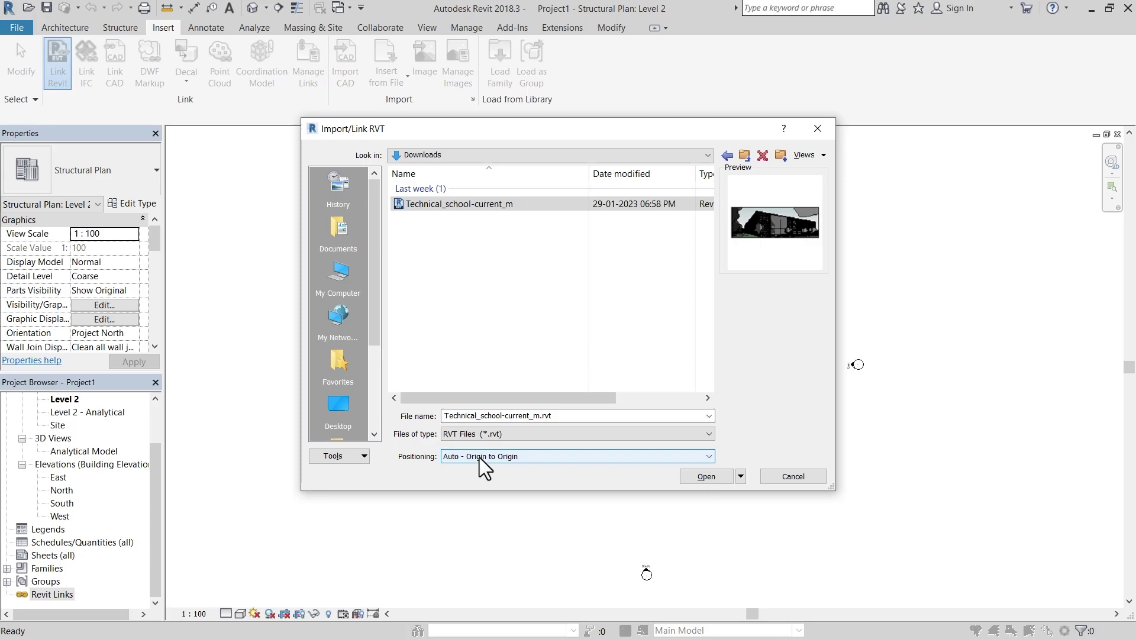
pyautogui.click(697, 477)
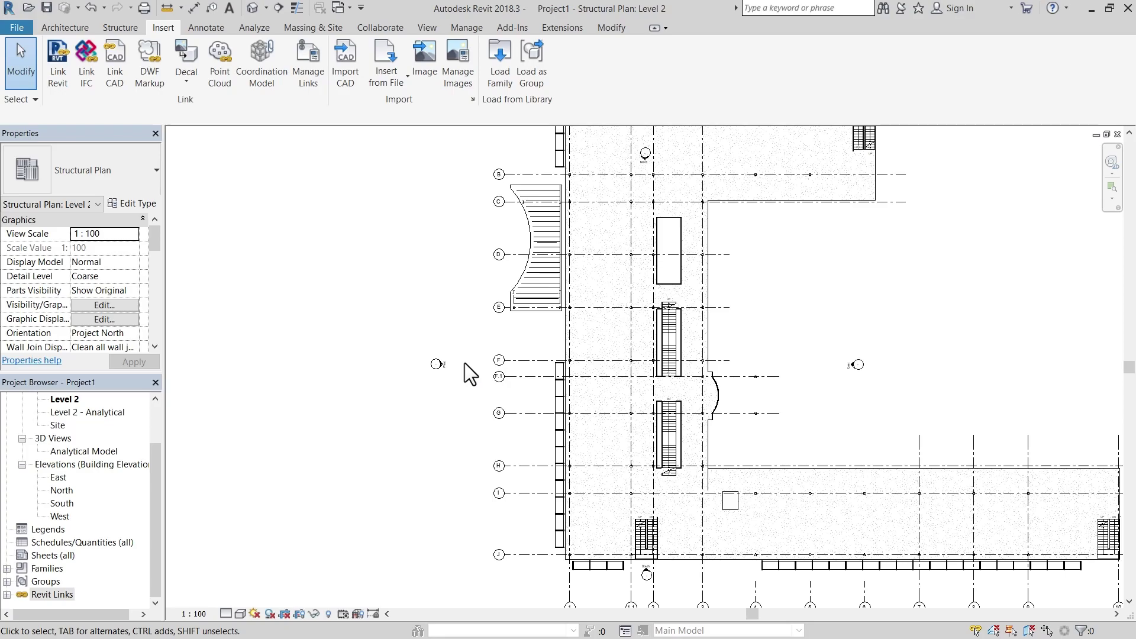
pyautogui.scroll(-3, 464, 363)
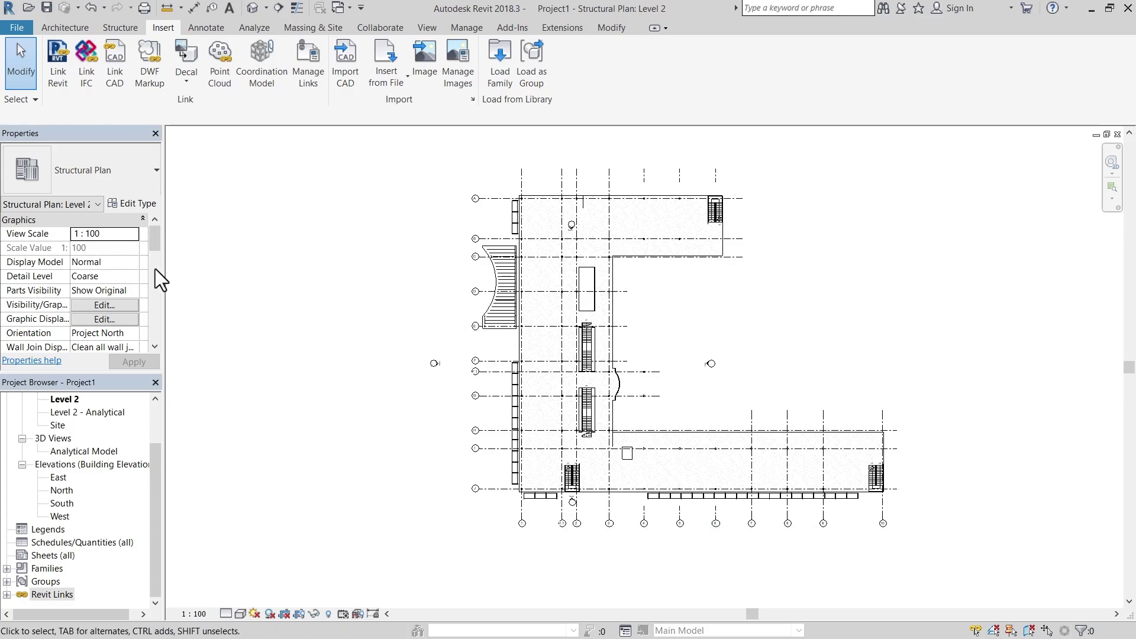
# Set the Level 2 structural plan's discipline to Coordination.
pyautogui.scroll(-5, 125, 272)
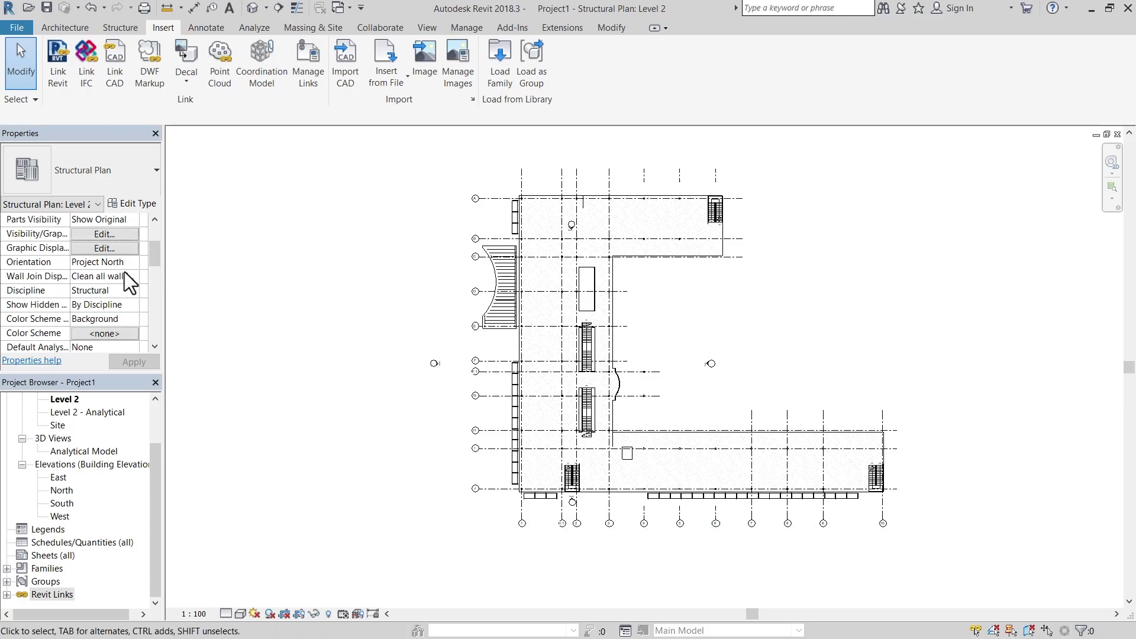
pyautogui.scroll(1, 124, 271)
pyautogui.scroll(2, 124, 272)
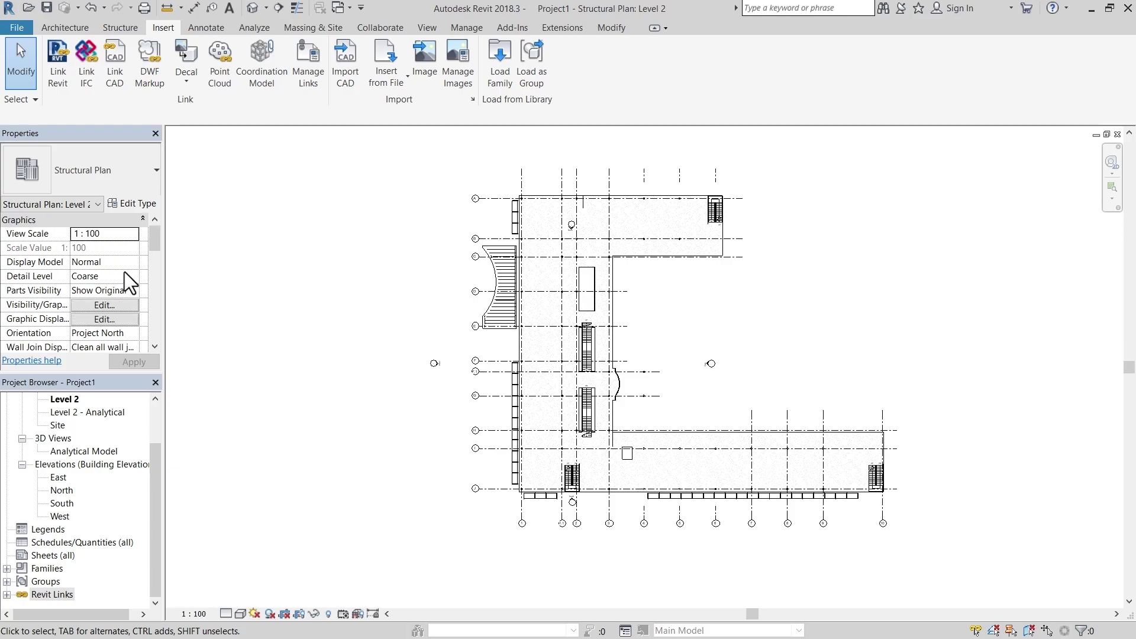
pyautogui.scroll(-2, 124, 271)
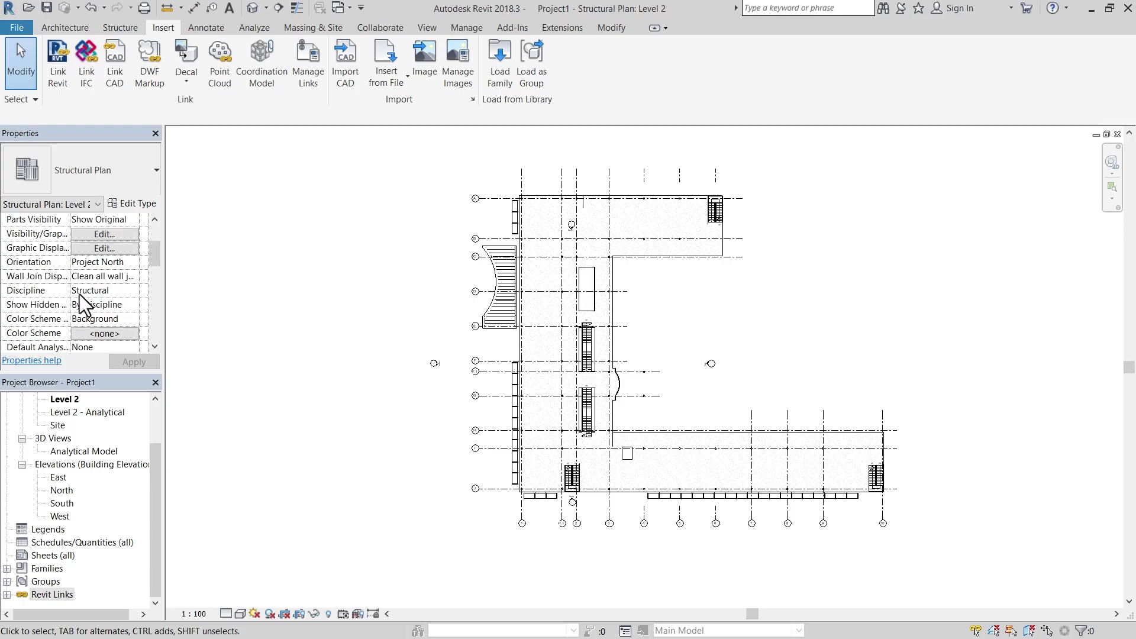
pyautogui.click(130, 290)
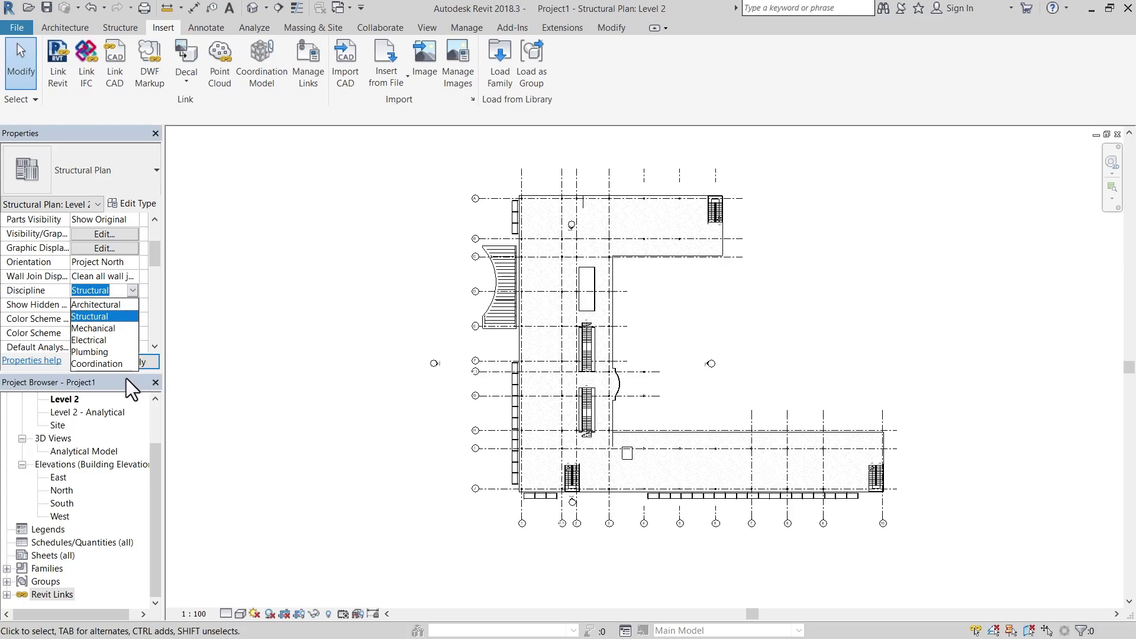
pyautogui.click(15, 339)
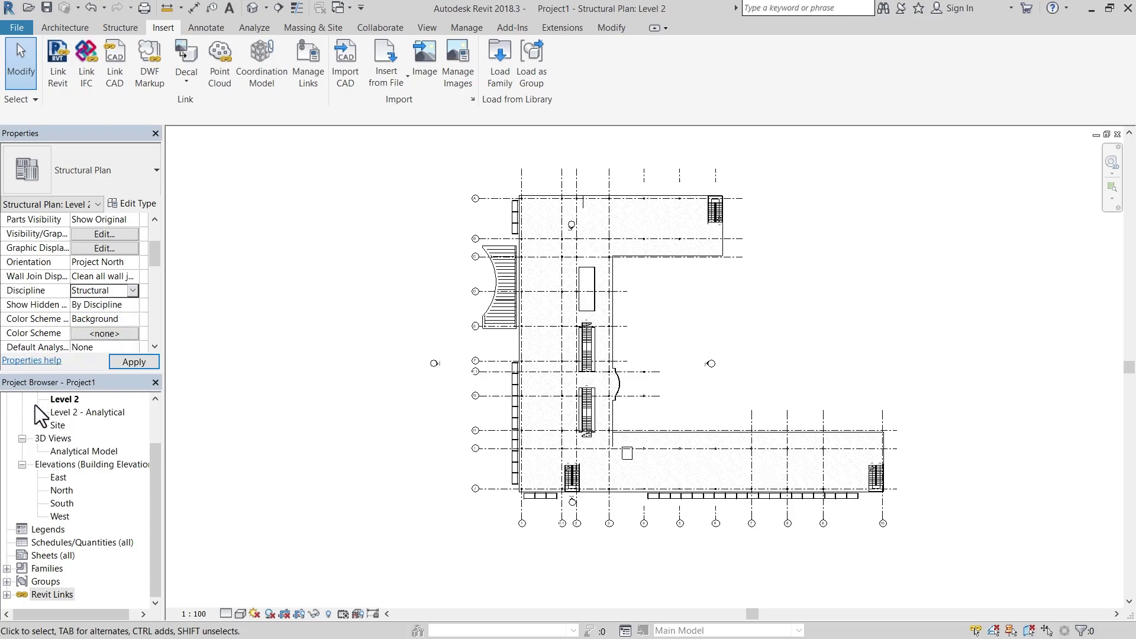
pyautogui.click(133, 290)
pyautogui.click(110, 363)
pyautogui.click(132, 361)
pyautogui.click(442, 378)
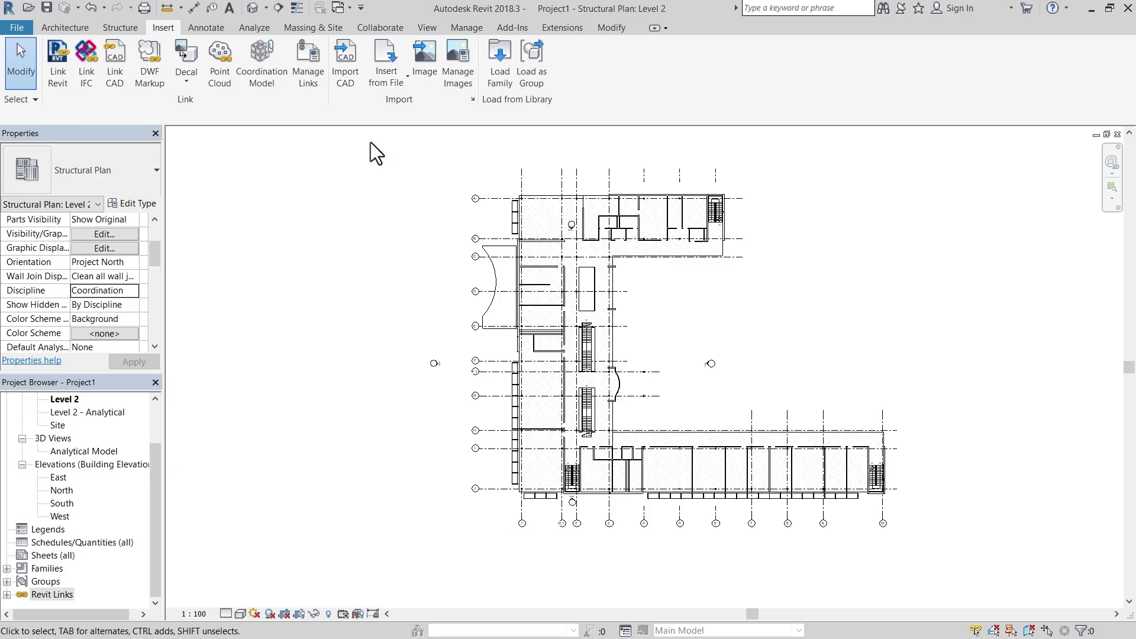
# Pin the linked school model and the building elevation markers in place.
pyautogui.moveTo(447, 149); pyautogui.dragTo(921, 567)
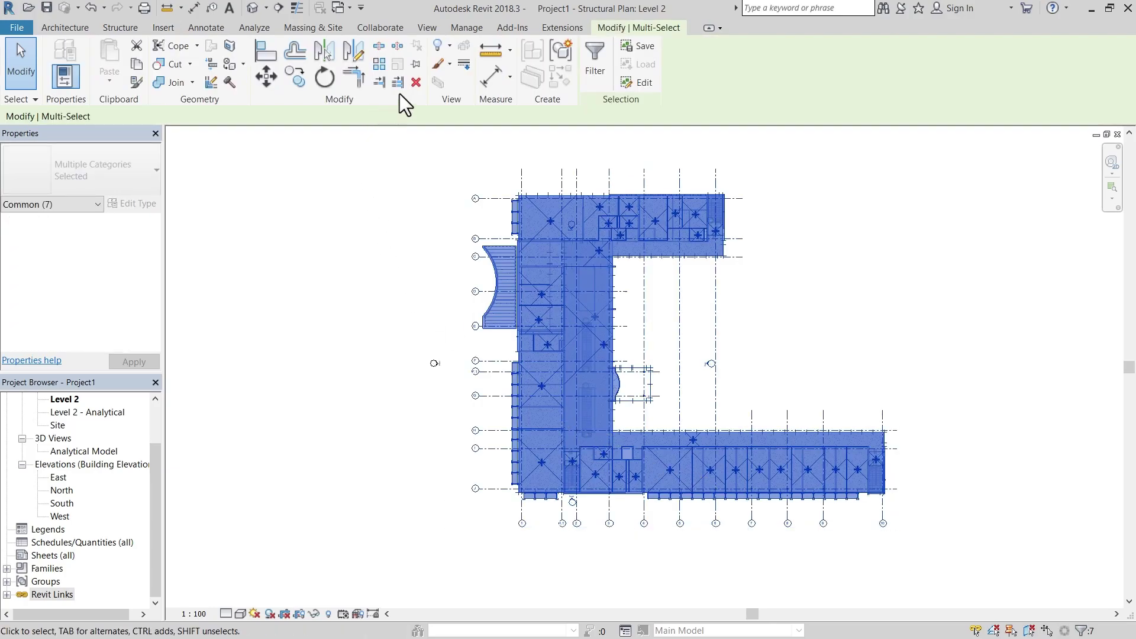
pyautogui.click(416, 62)
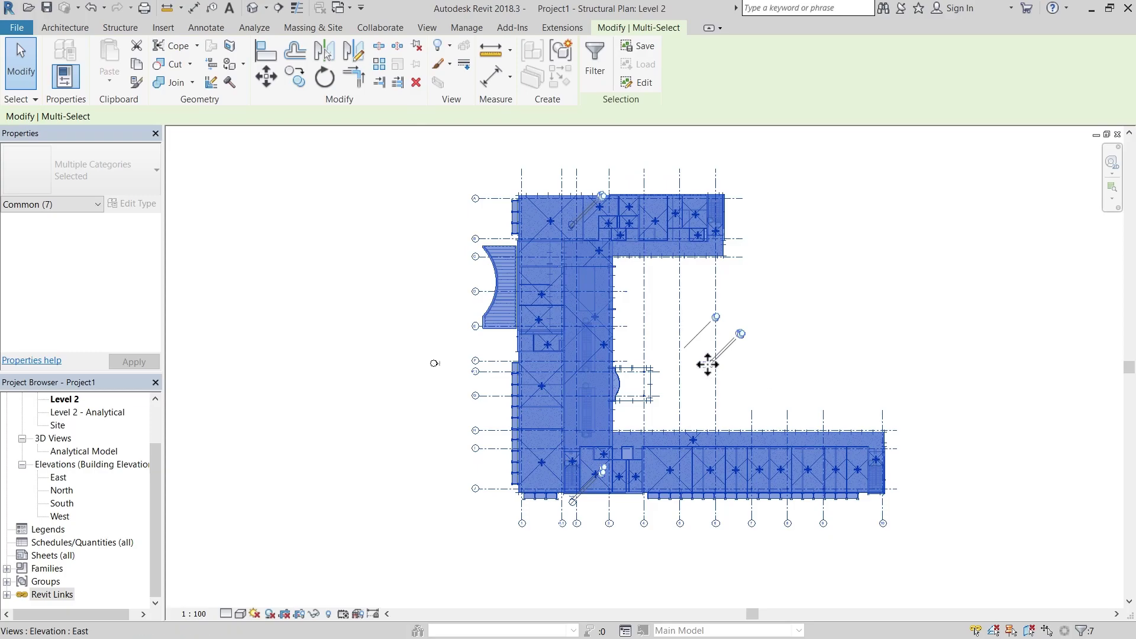
pyautogui.click(793, 322)
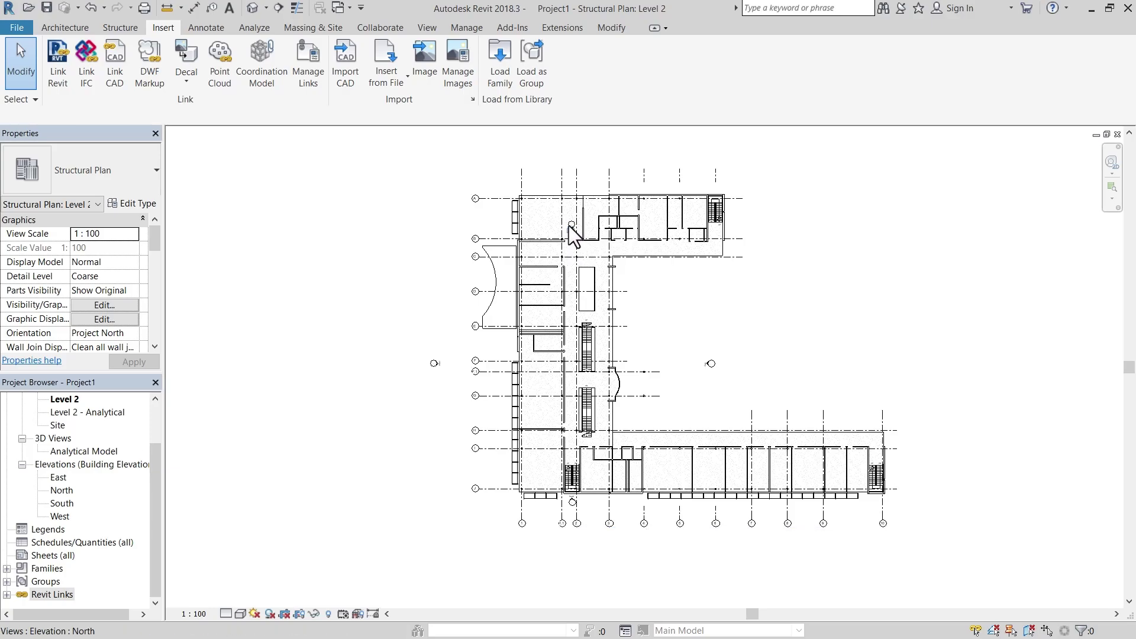
# Unpin the North elevation marker and move it outside the building, above the upper wing.
pyautogui.moveTo(552, 208)
pyautogui.mouseDown()
pyautogui.moveTo(606, 242)
pyautogui.moveTo(575, 179)
pyautogui.moveTo(571, 226)
pyautogui.mouseUp()
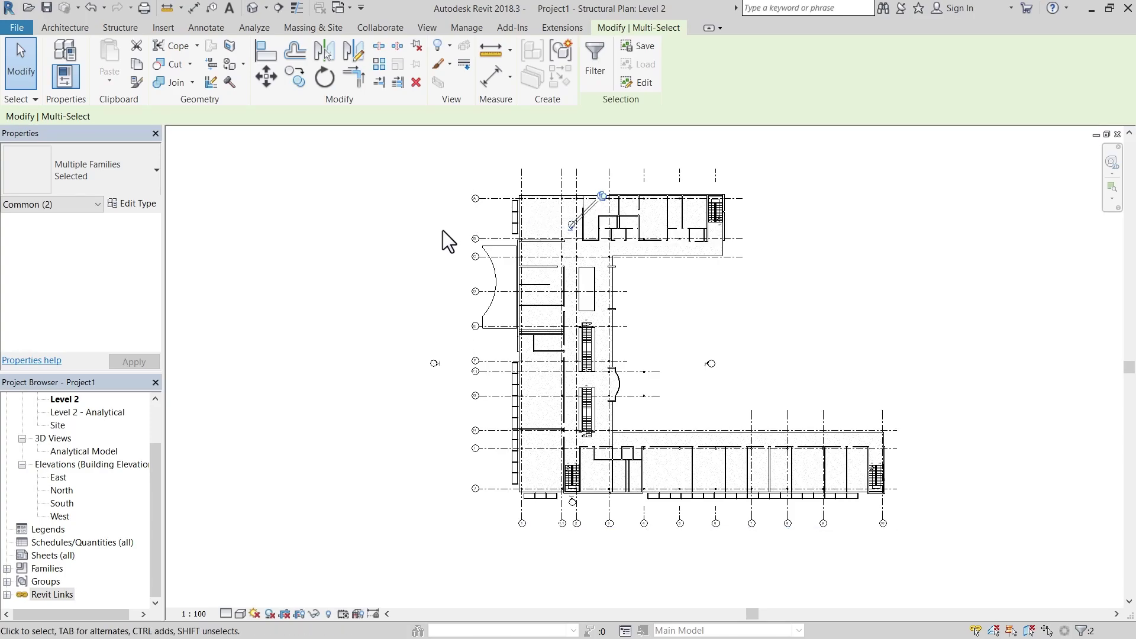
pyautogui.click(414, 47)
pyautogui.moveTo(572, 224); pyautogui.dragTo(570, 143)
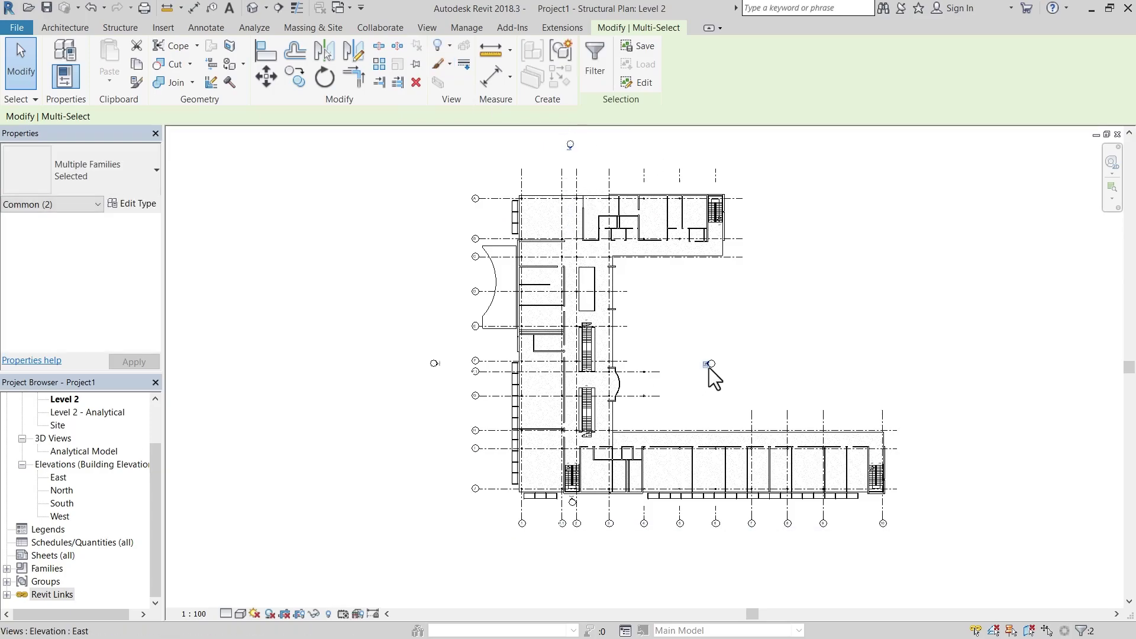
pyautogui.press('Escape')
# Unpin the East elevation marker and move it further east, away from the building's courtyard.
pyautogui.click(681, 337)
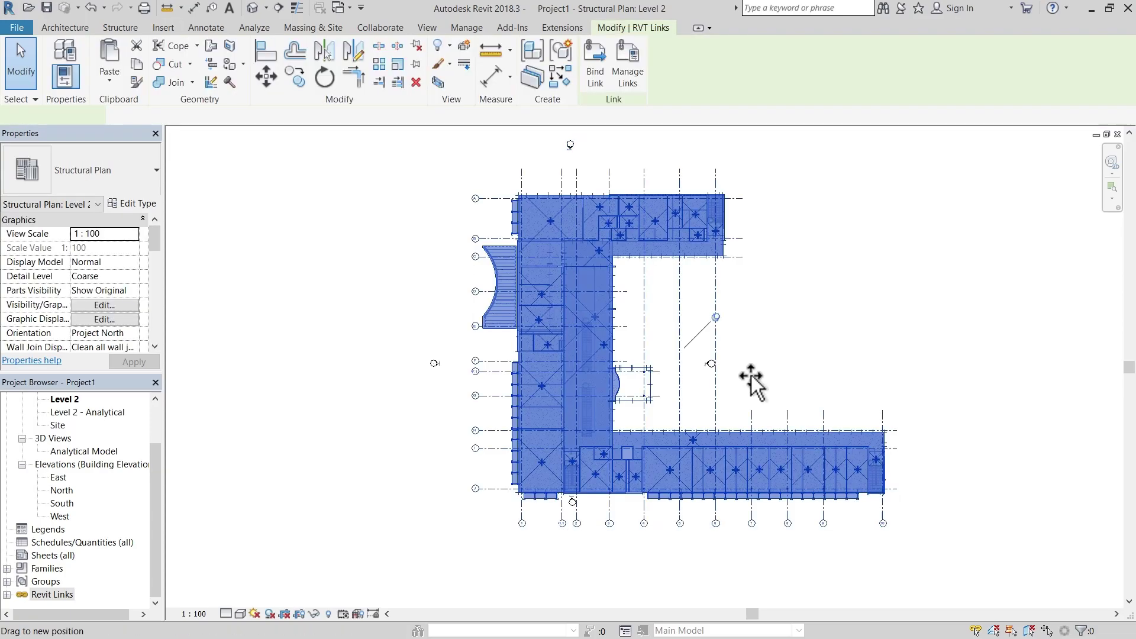
pyautogui.click(748, 380)
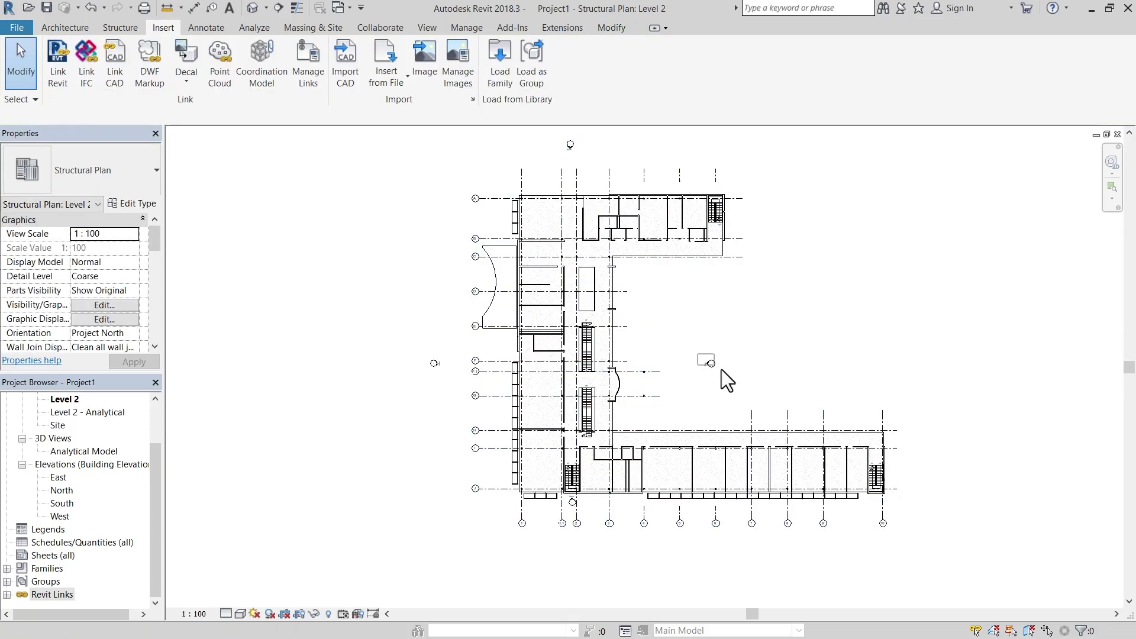
pyautogui.click(716, 367)
pyautogui.click(423, 50)
pyautogui.moveTo(715, 364); pyautogui.dragTo(828, 352)
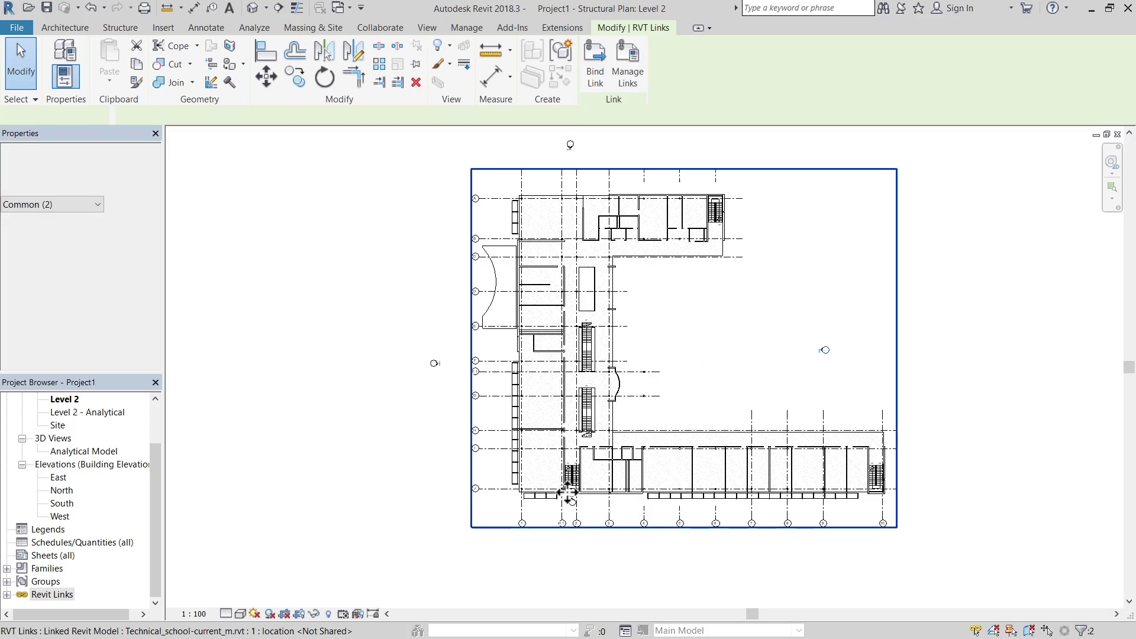
# Disable the selection of links, and relocate the unpinned South elevation marker below the lower grid bubbles.
pyautogui.click(566, 503)
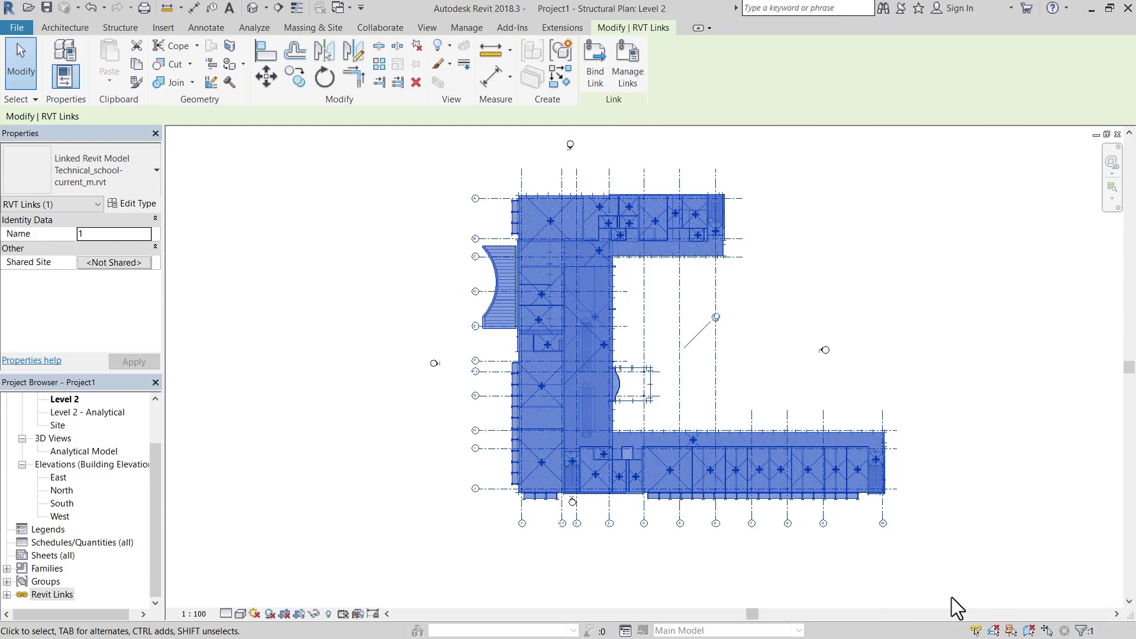
pyautogui.click(976, 631)
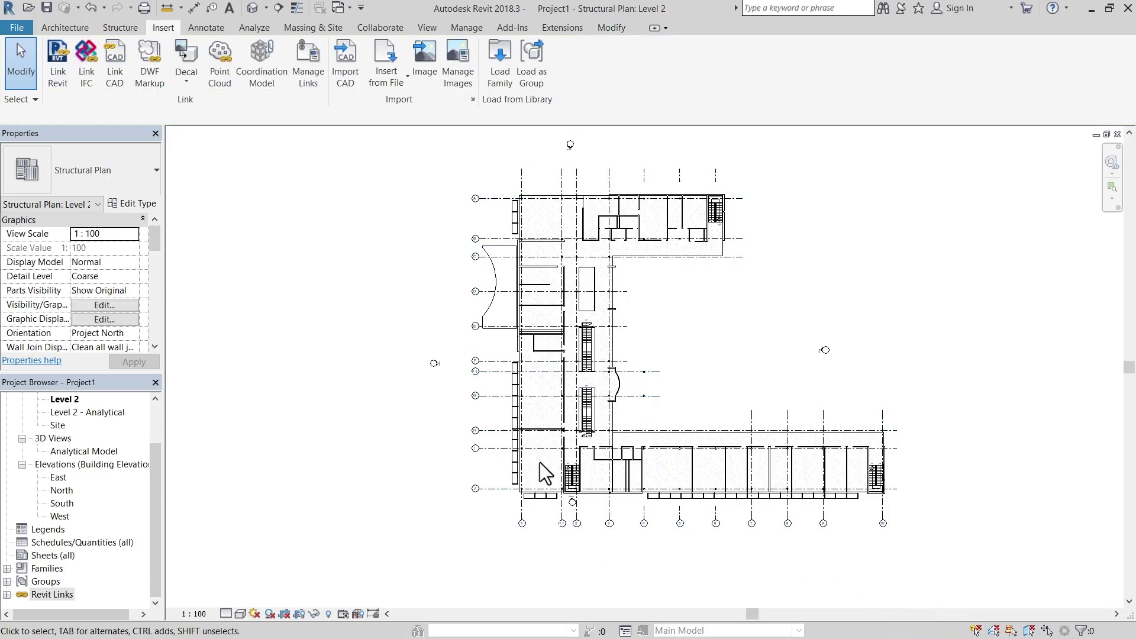
pyautogui.click(573, 502)
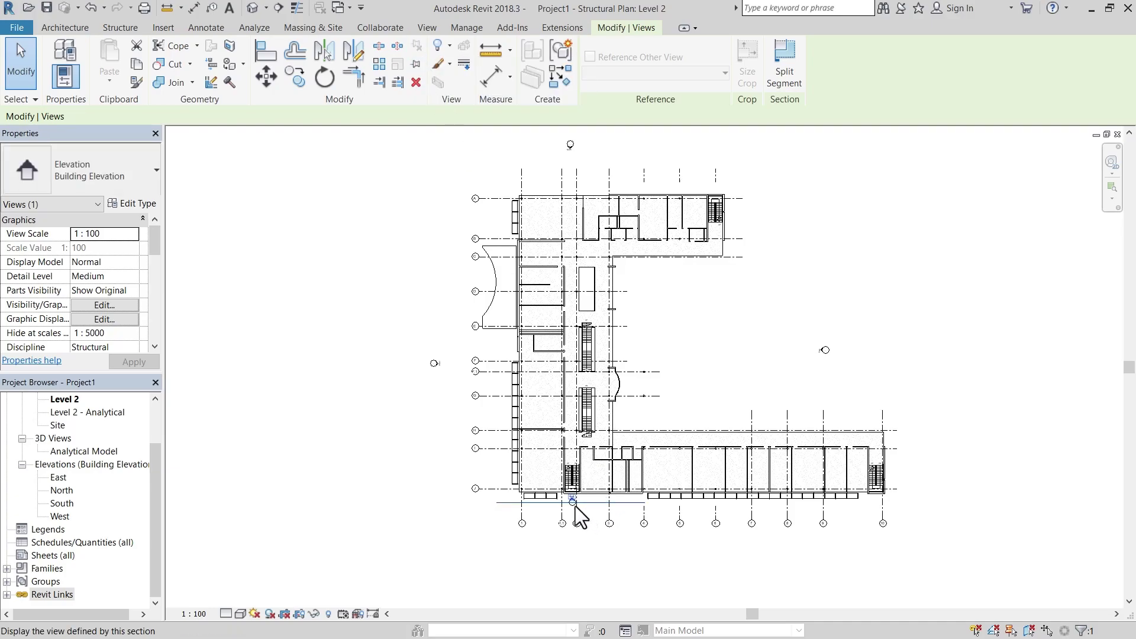
pyautogui.moveTo(543, 471); pyautogui.dragTo(600, 533)
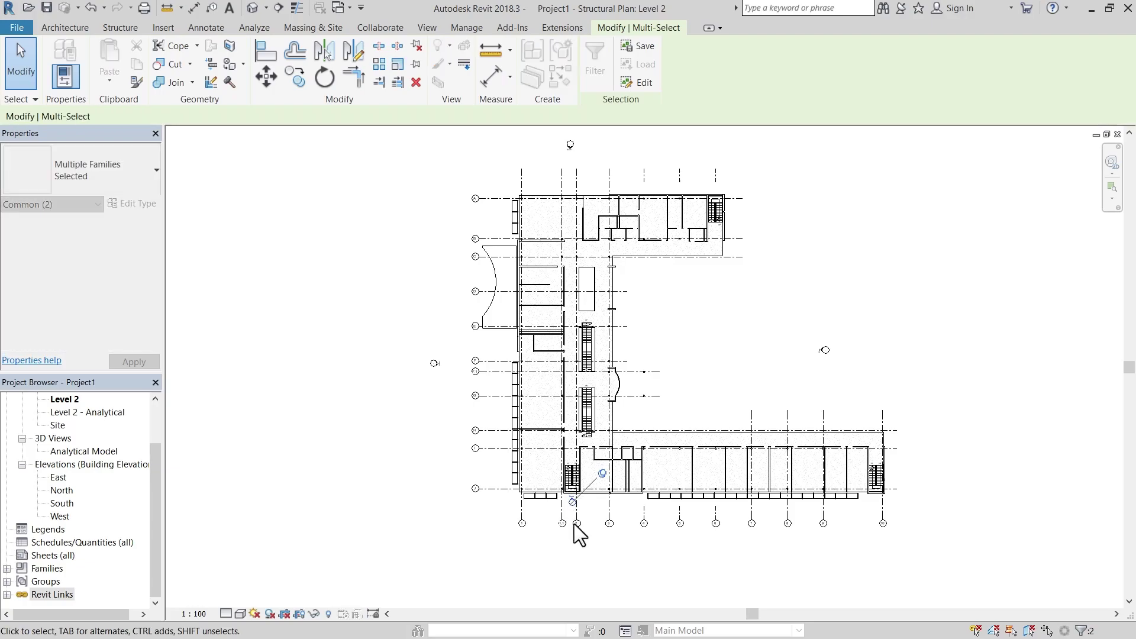
pyautogui.click(415, 52)
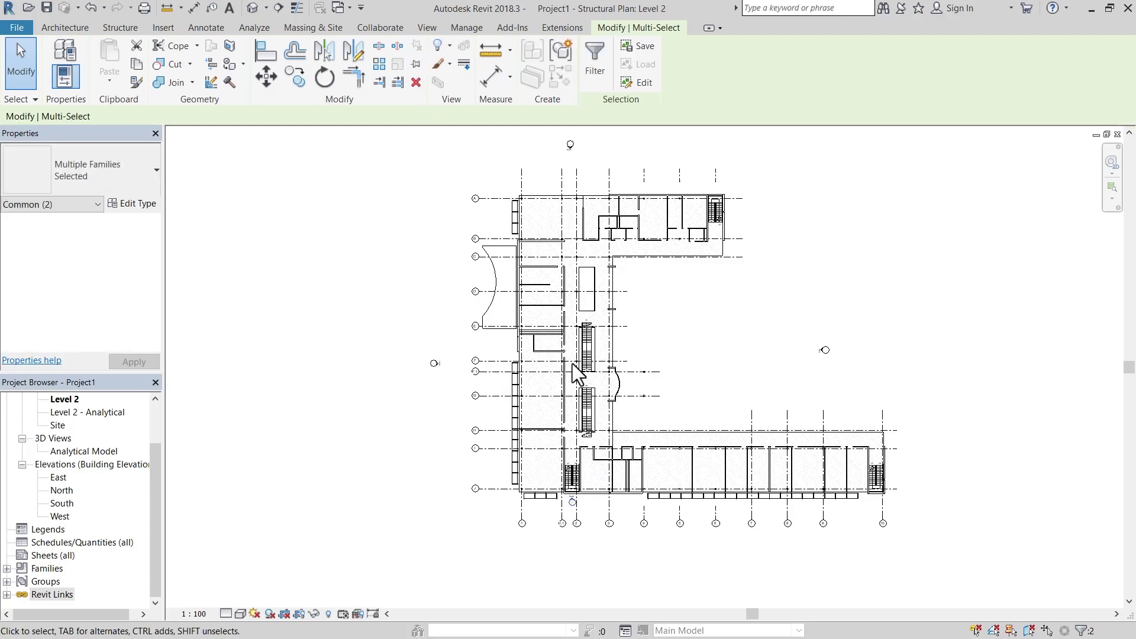
pyautogui.click(571, 503)
pyautogui.moveTo(572, 503); pyautogui.dragTo(574, 552)
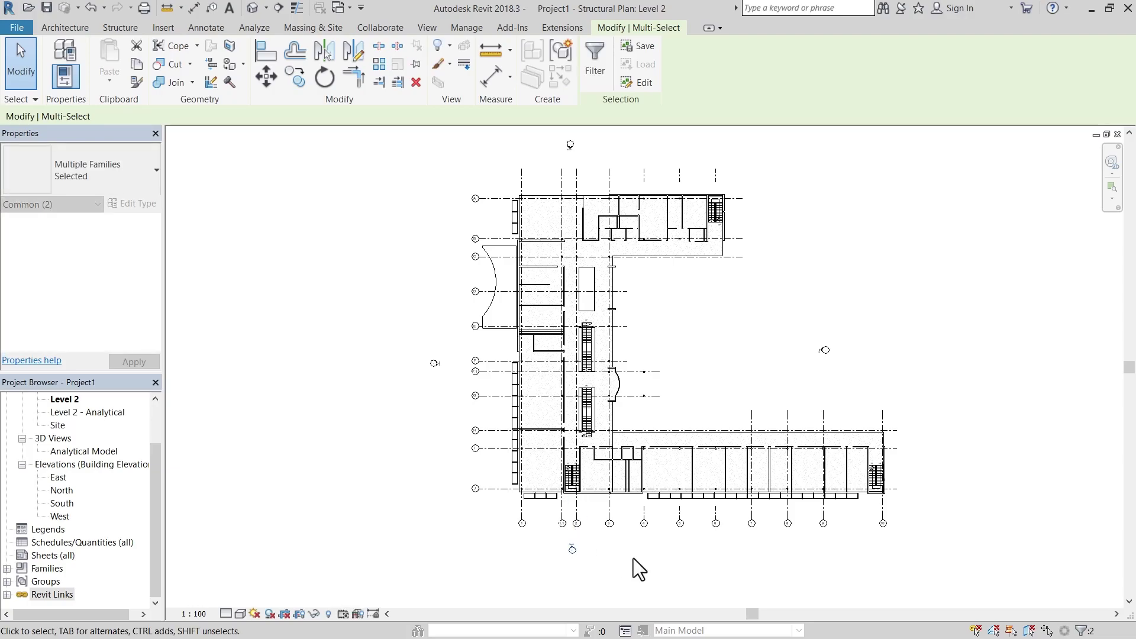
pyautogui.press('Escape')
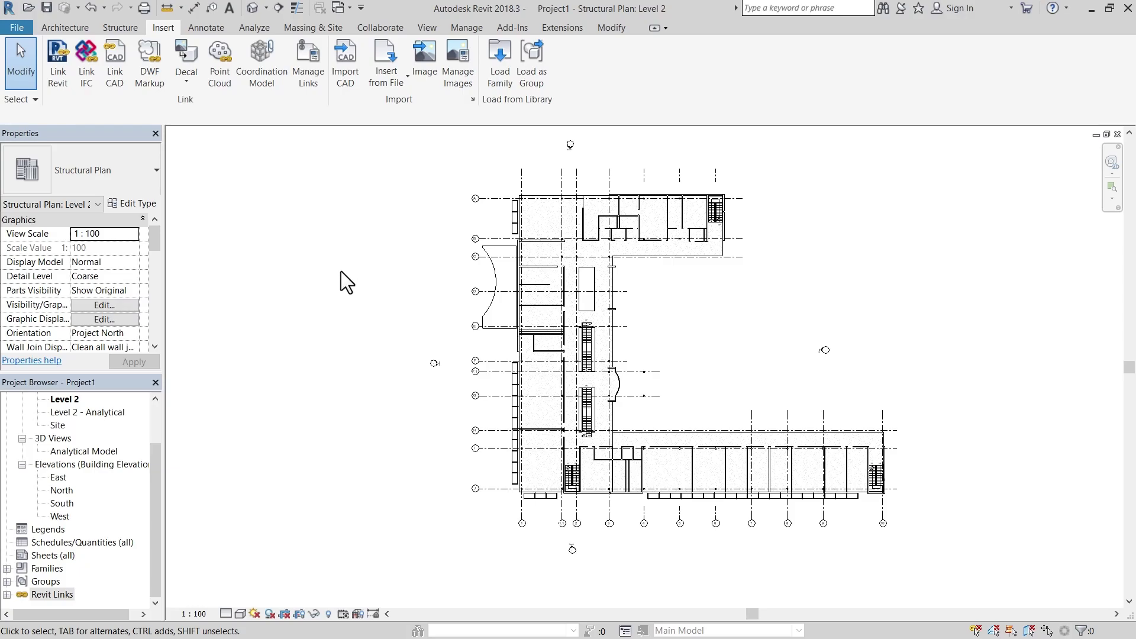
# In the halftone and underlay settings, set the underlay weight to 1 and shift the halftone brightness towards Dark.
pyautogui.click(461, 30)
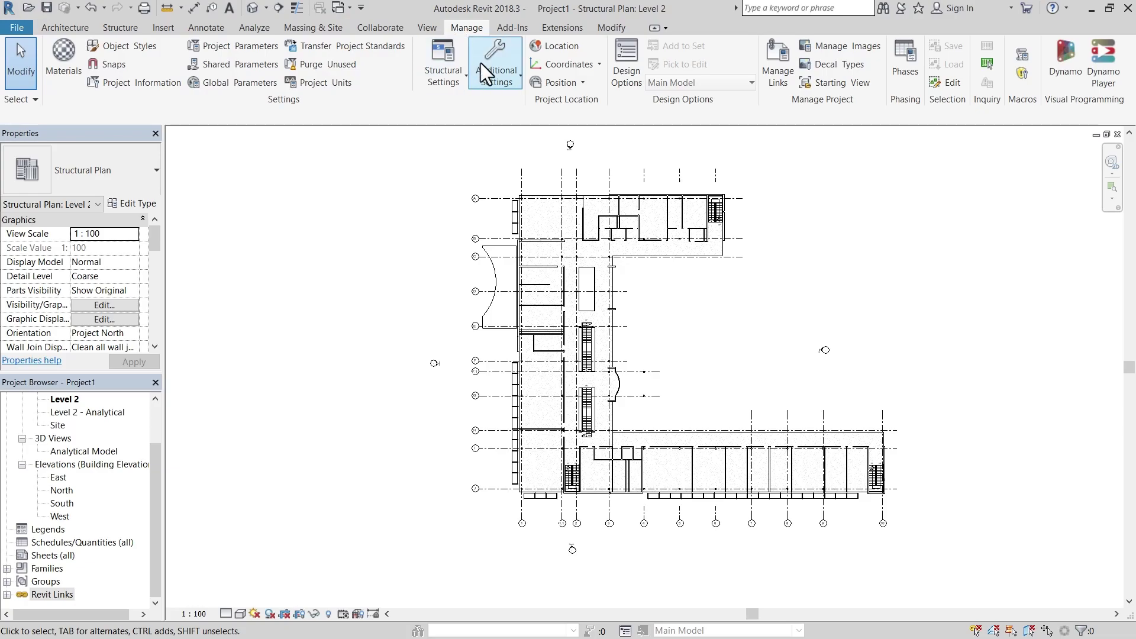
pyautogui.click(495, 73)
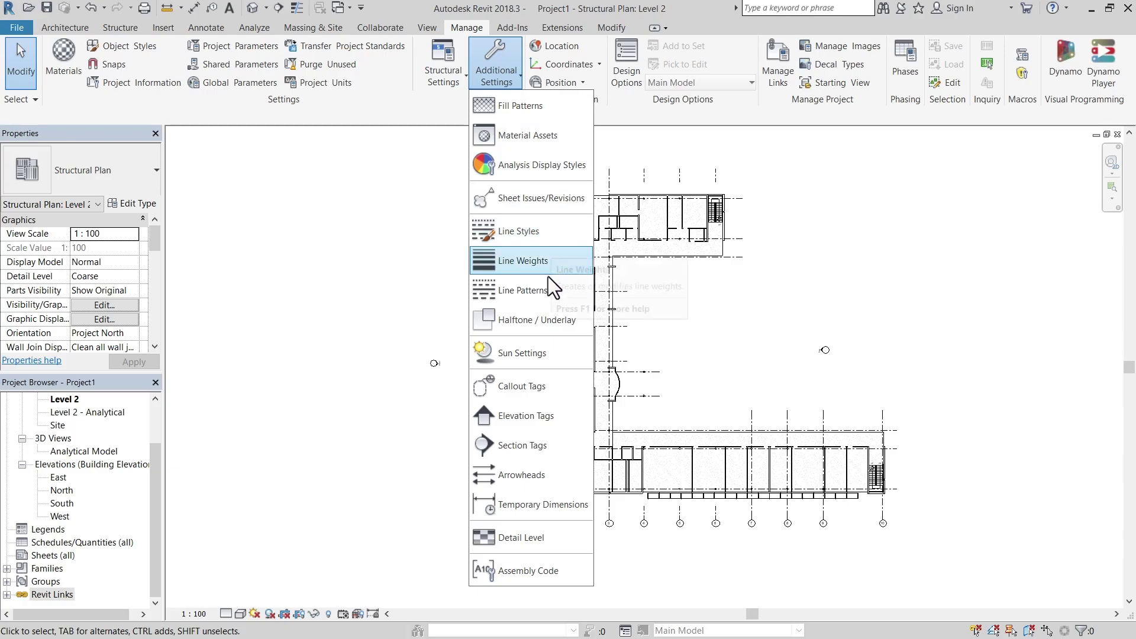
pyautogui.click(545, 318)
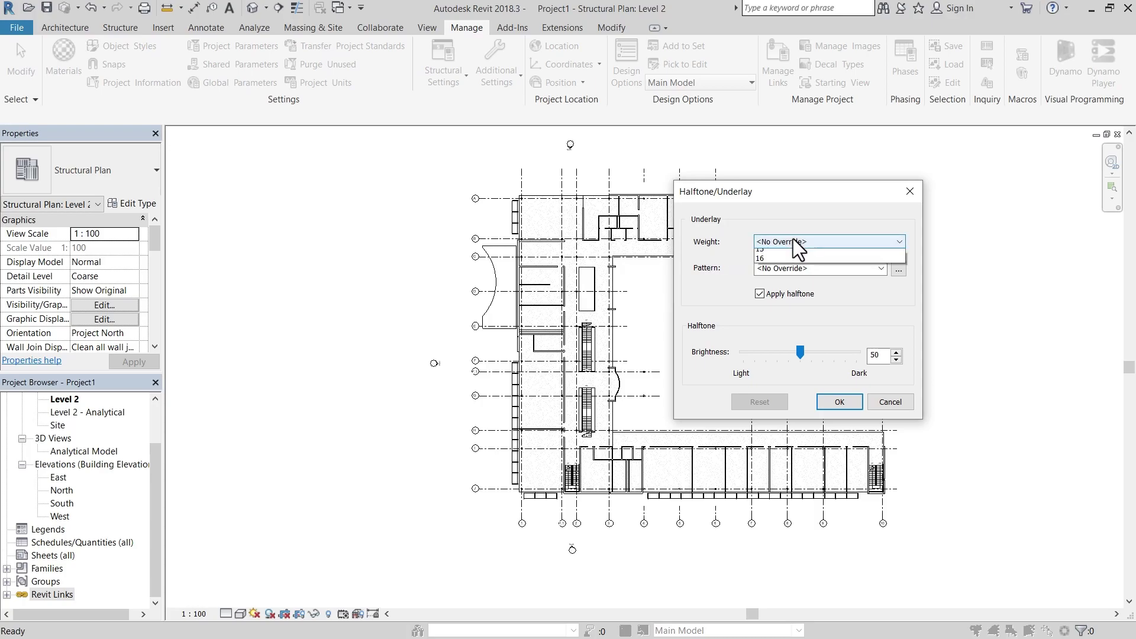
pyautogui.click(794, 241)
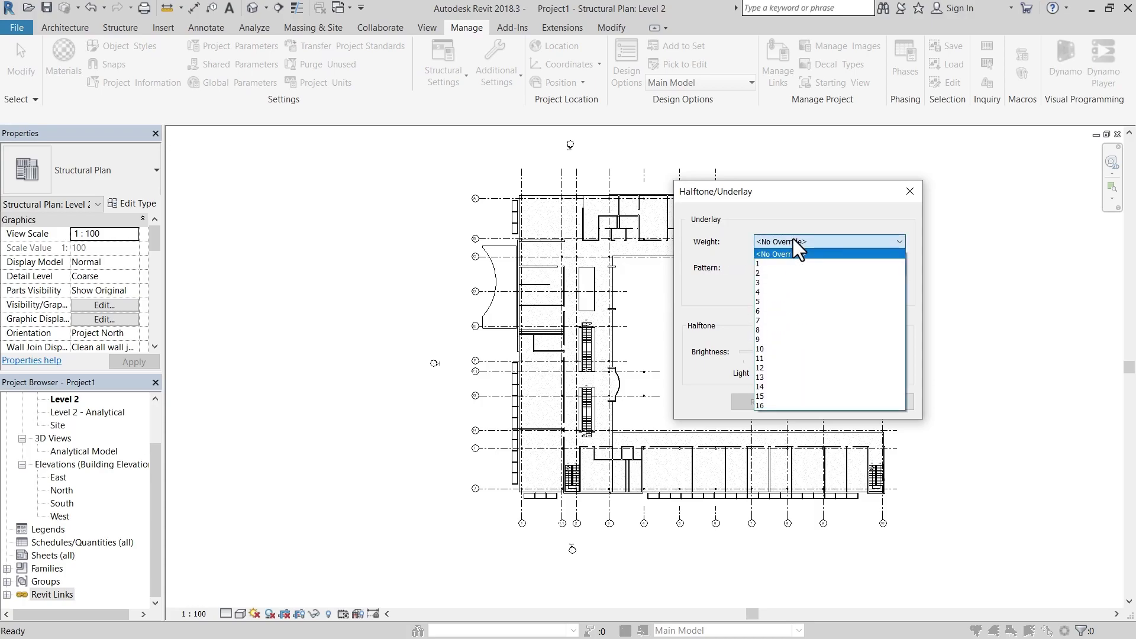
pyautogui.click(776, 263)
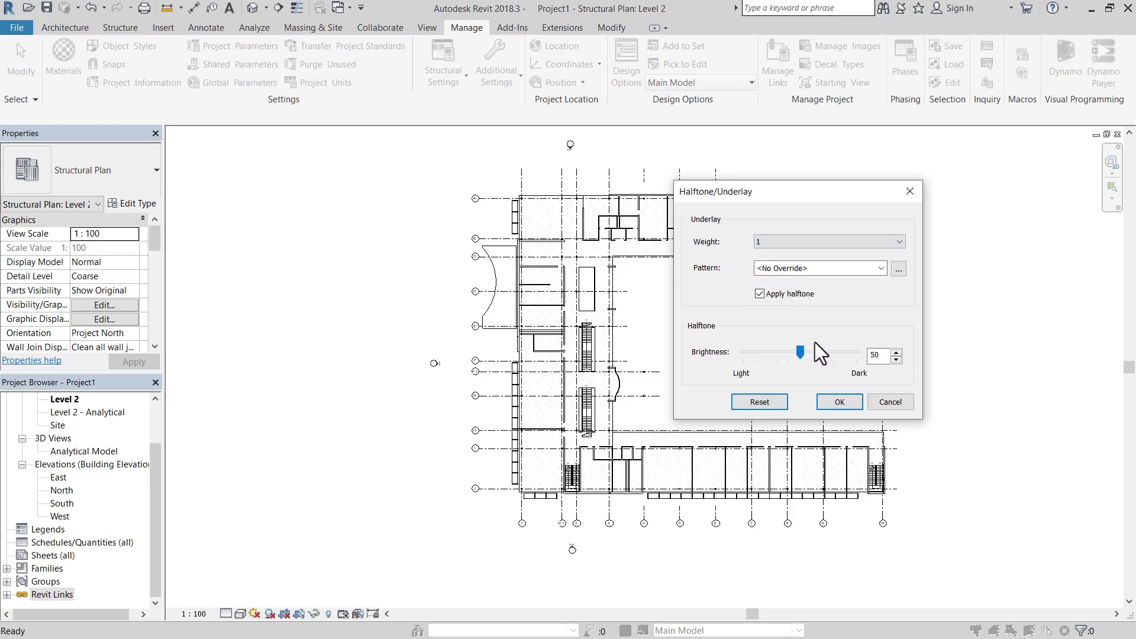
pyautogui.moveTo(815, 357); pyautogui.dragTo(833, 352)
pyautogui.click(840, 402)
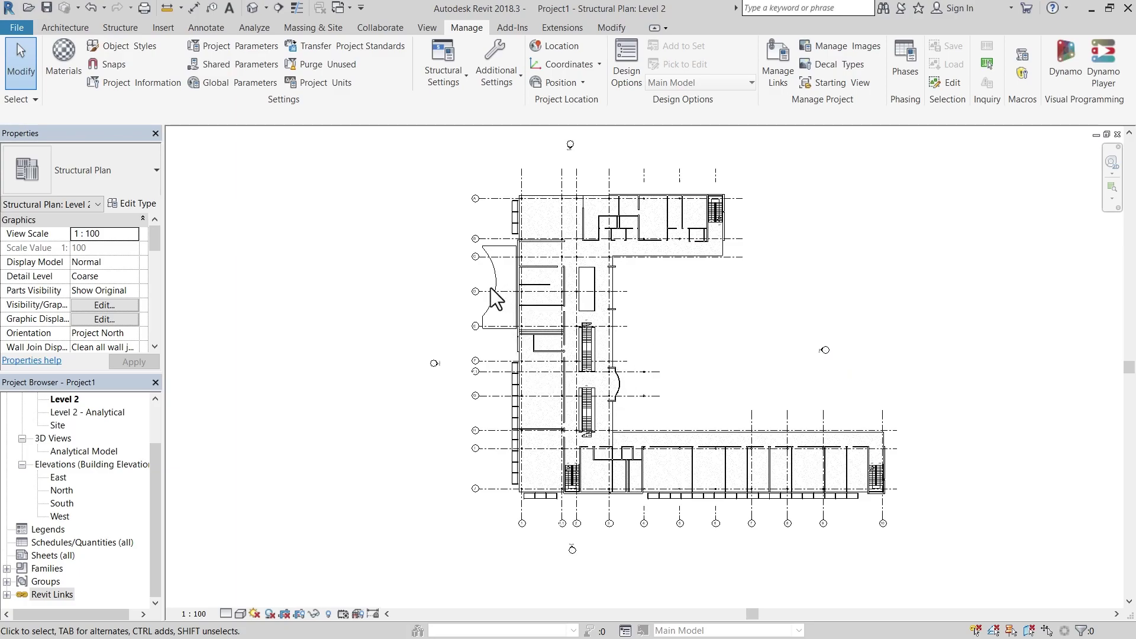
# Show the Technical_school-current_m.rvt link in halftone in the Level 2 plan's visibility/graphic overrides.
pyautogui.press('v')
pyautogui.press('g')
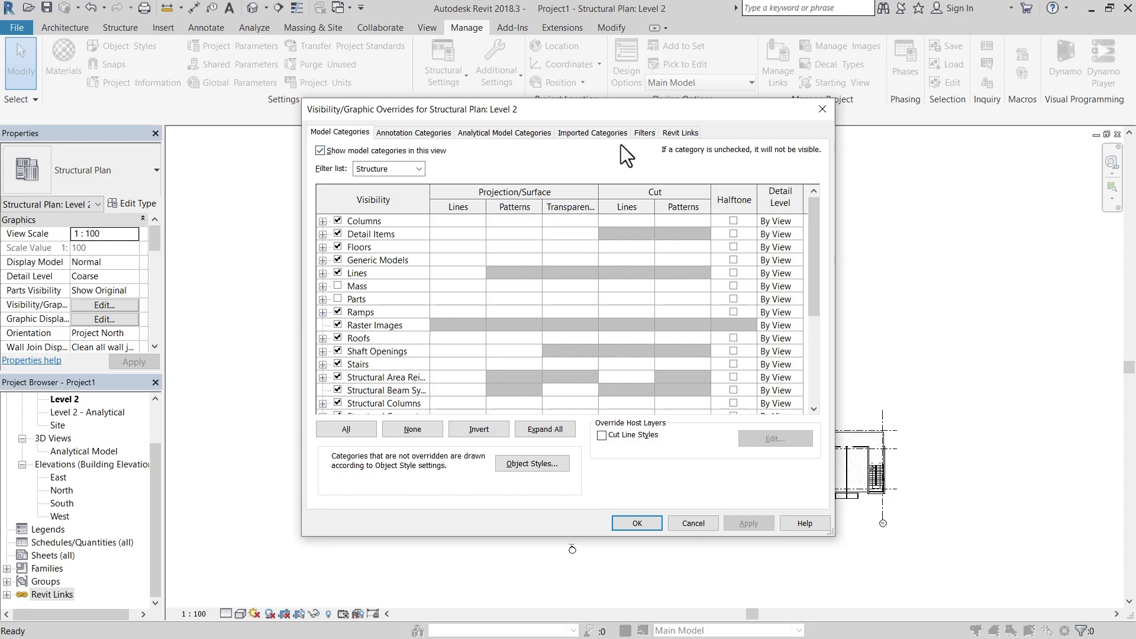
pyautogui.click(675, 135)
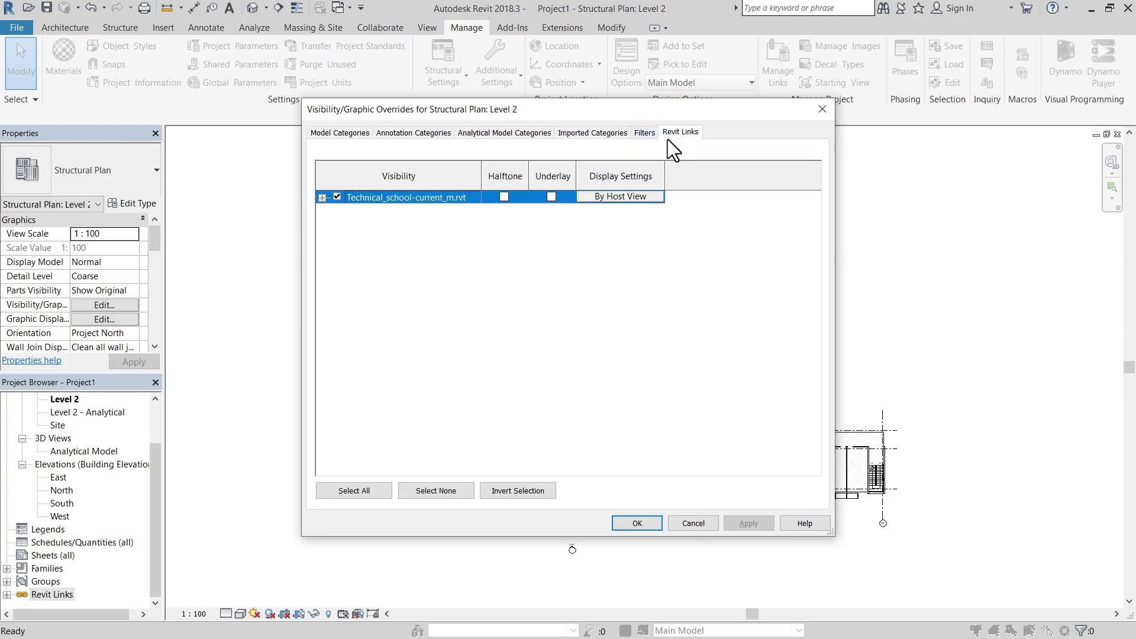
pyautogui.click(504, 197)
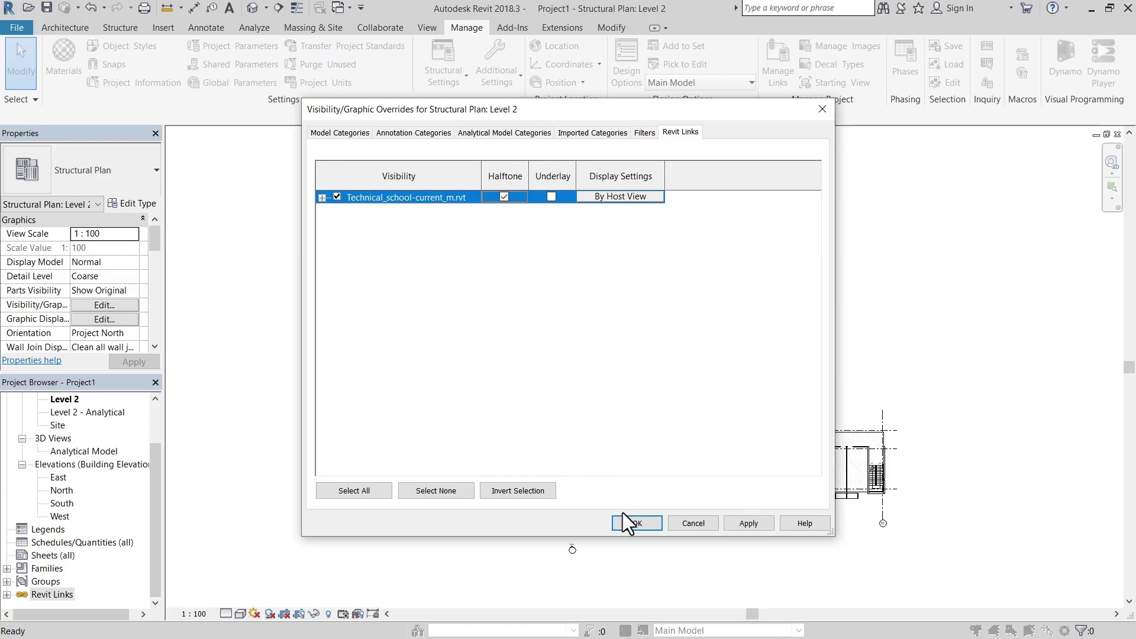
pyautogui.click(633, 523)
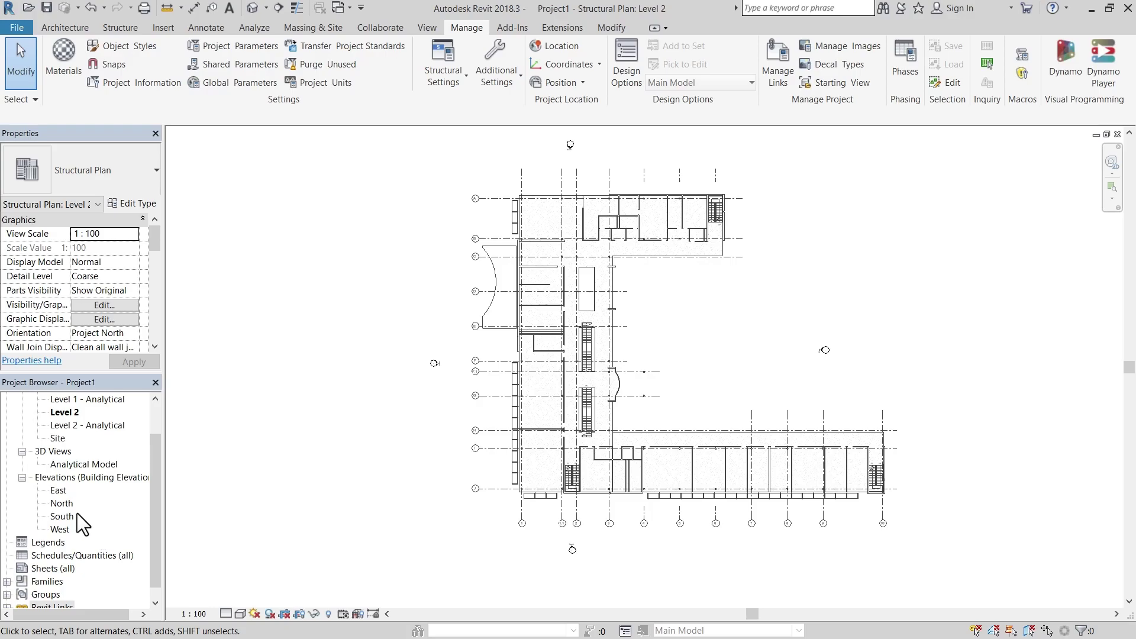
# View the South and East building elevations with the linked model.
pyautogui.doubleClick(61, 517)
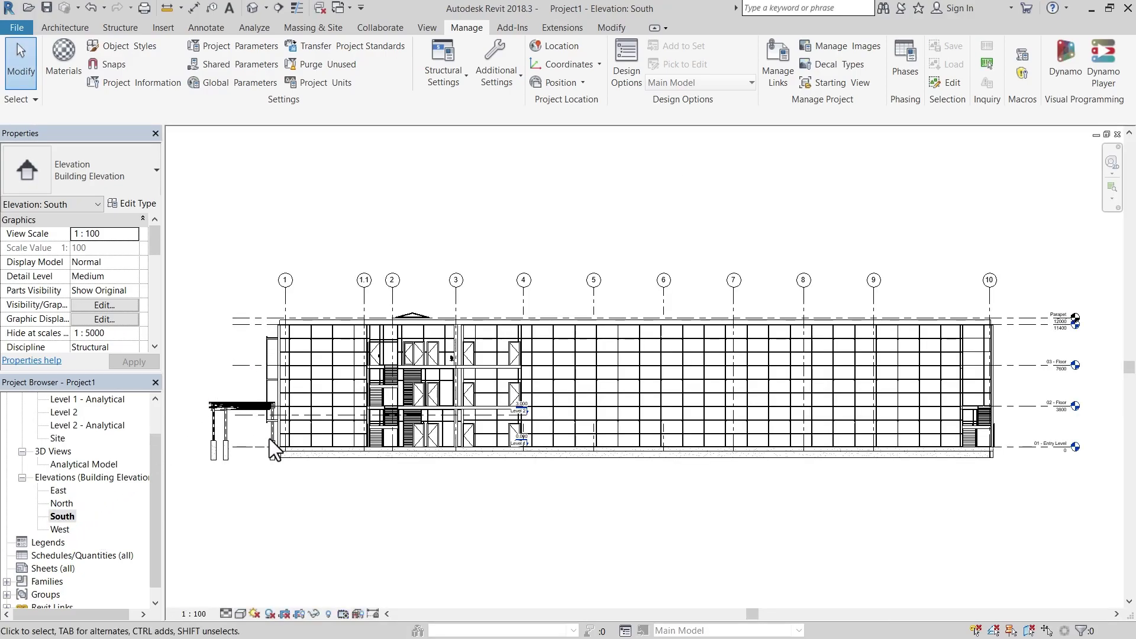
pyautogui.doubleClick(65, 491)
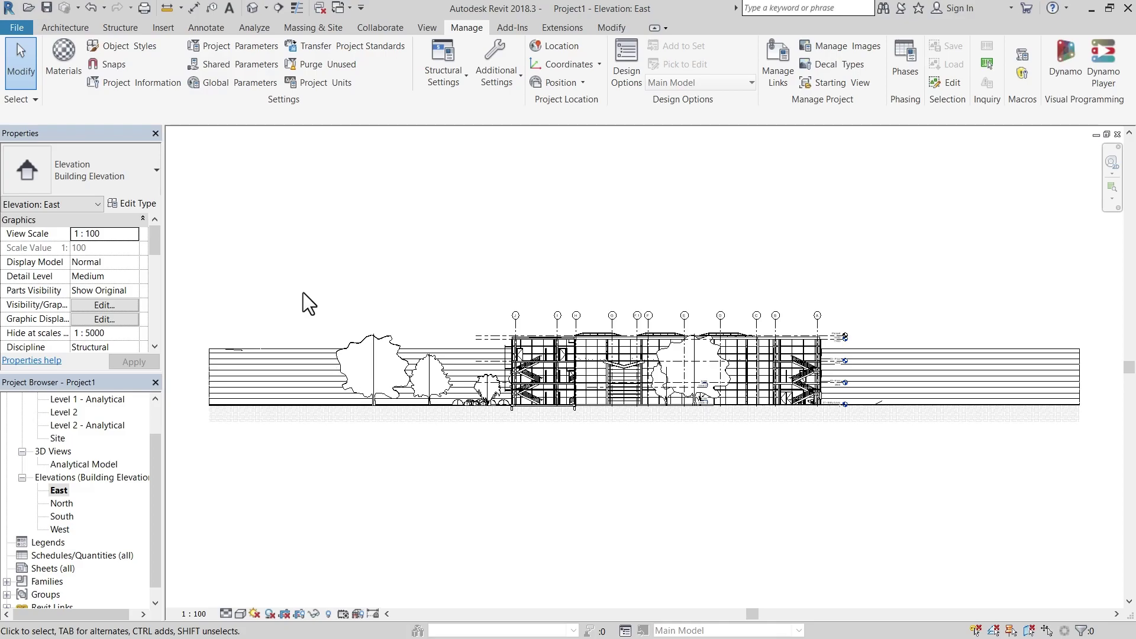
# Open the default 3D view and set its discipline to Coordination.
pyautogui.click(254, 7)
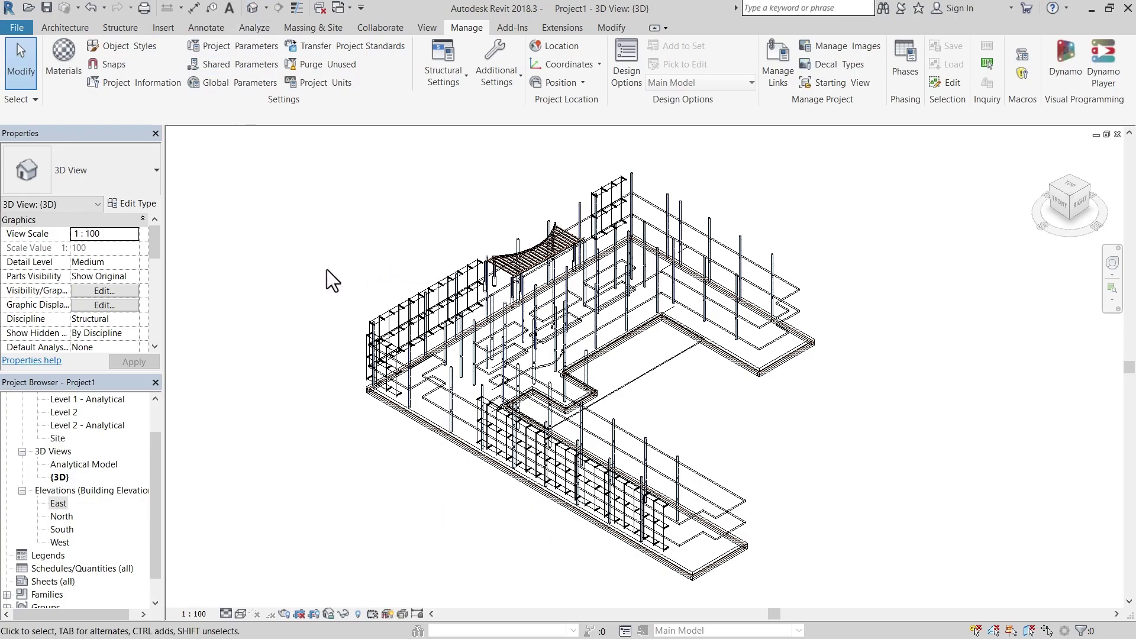
pyautogui.click(112, 320)
pyautogui.click(131, 318)
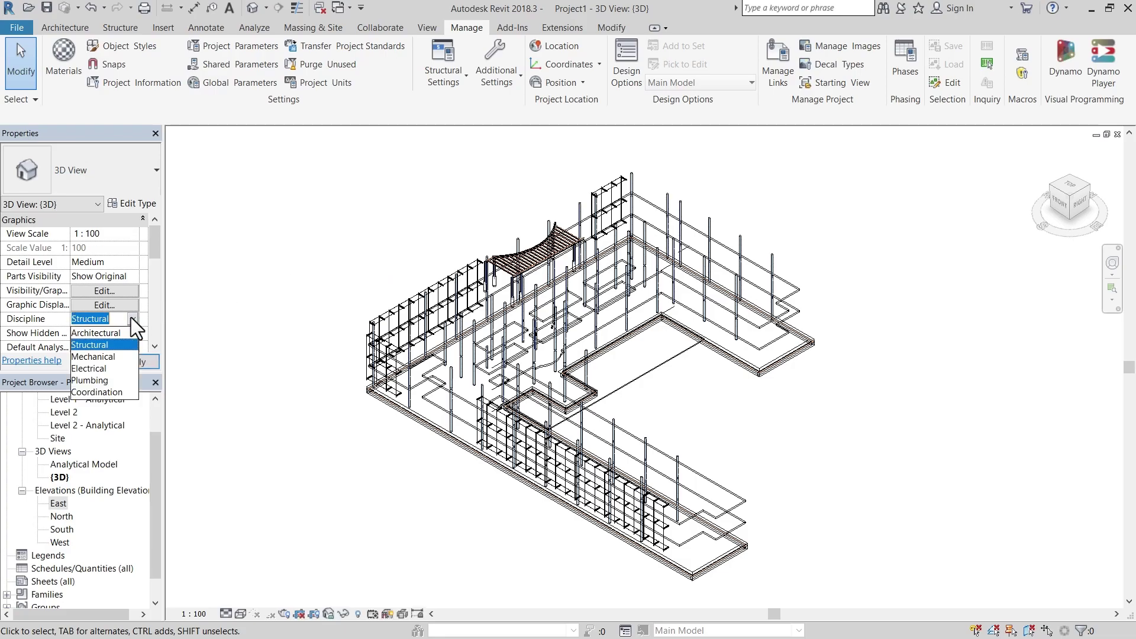
pyautogui.click(111, 393)
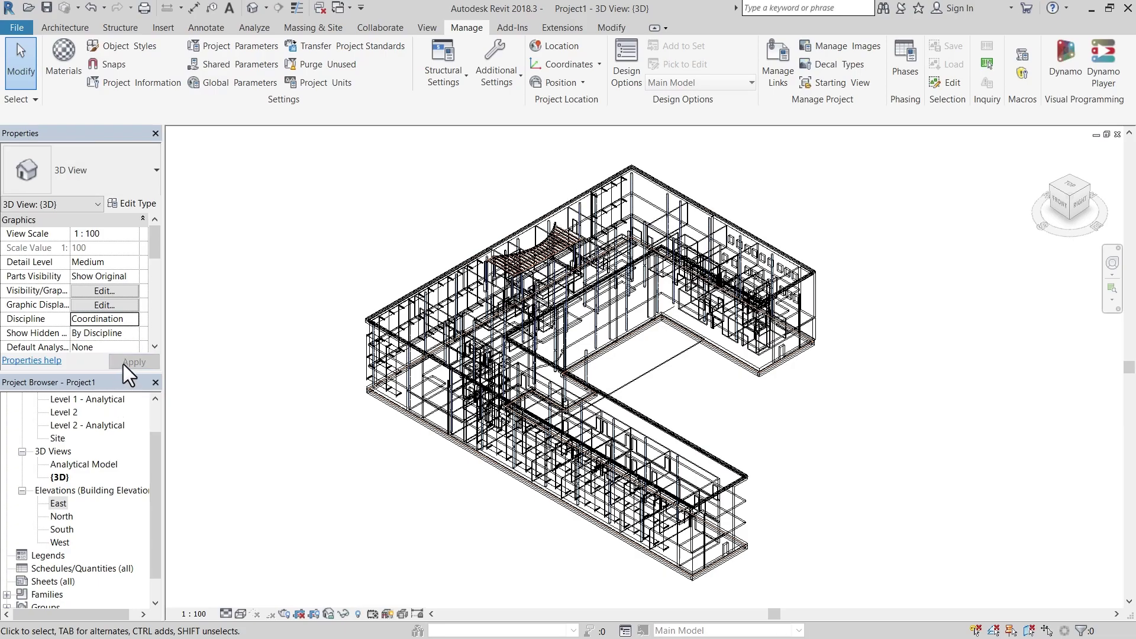
# Set the 3D view's detail level to Fine and its visual style to Realistic.
pyautogui.click(227, 613)
pyautogui.click(228, 599)
pyautogui.click(242, 614)
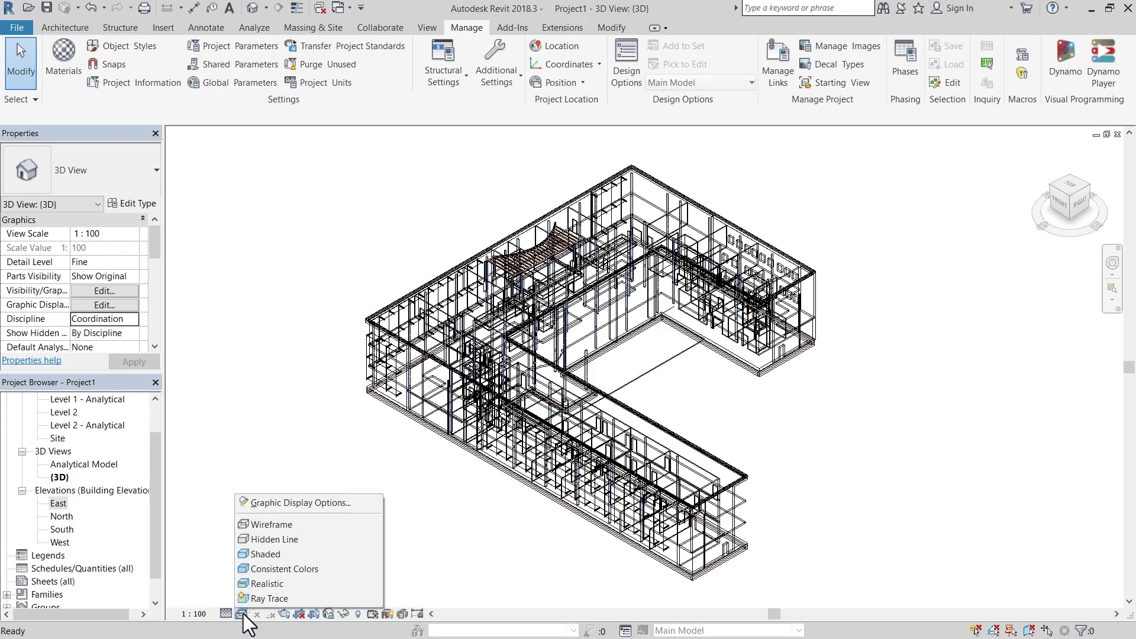
pyautogui.click(251, 584)
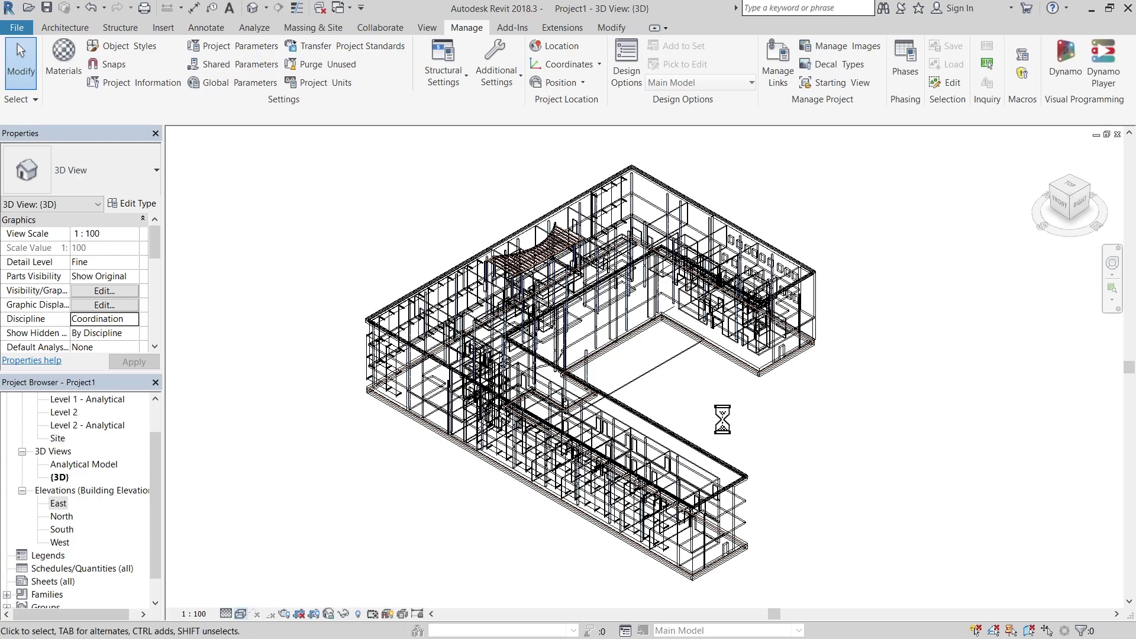
# Orbit around the linked school with the steering wheel to examine its facades, canopy and interior walls.
pyautogui.click(1112, 262)
pyautogui.click(992, 335)
pyautogui.moveTo(992, 324); pyautogui.dragTo(204, 273)
pyautogui.moveTo(190, 358)
pyautogui.mouseDown()
pyautogui.moveTo(286, 347)
pyautogui.moveTo(368, 417)
pyautogui.moveTo(457, 410)
pyautogui.moveTo(342, 391)
pyautogui.moveTo(365, 364)
pyautogui.moveTo(360, 338)
pyautogui.moveTo(442, 322)
pyautogui.moveTo(318, 346)
pyautogui.mouseUp()
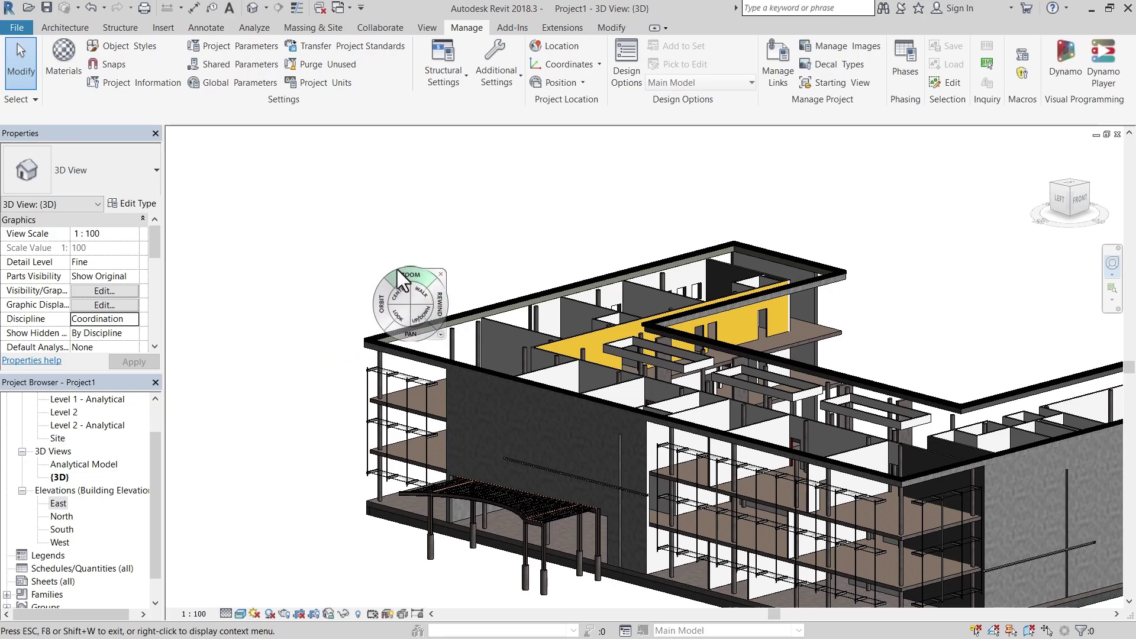
pyautogui.click(437, 270)
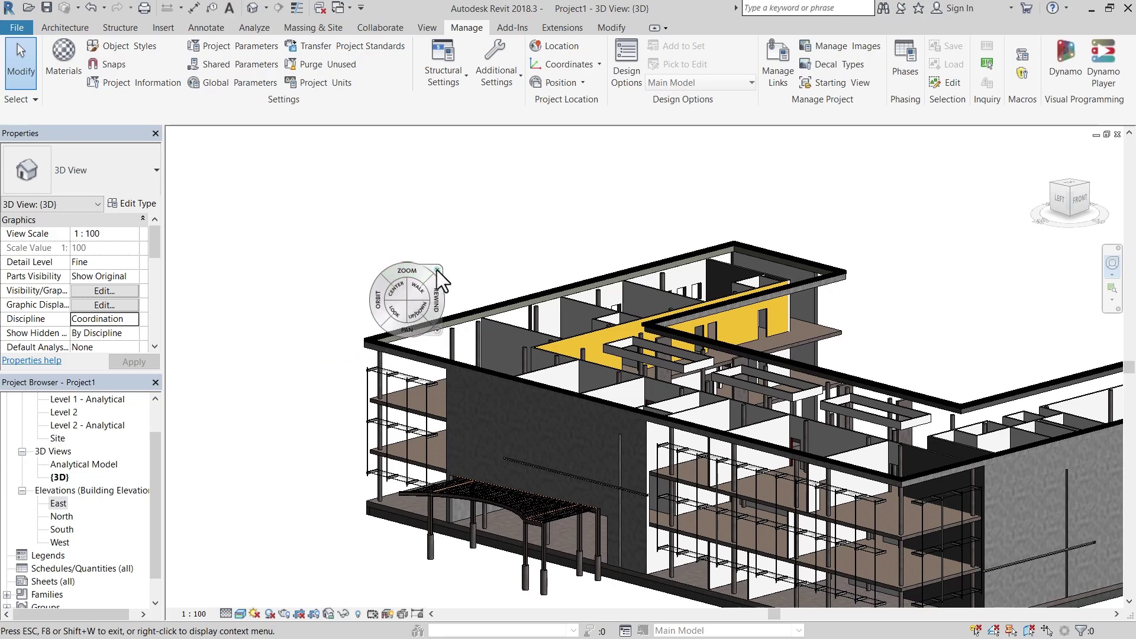